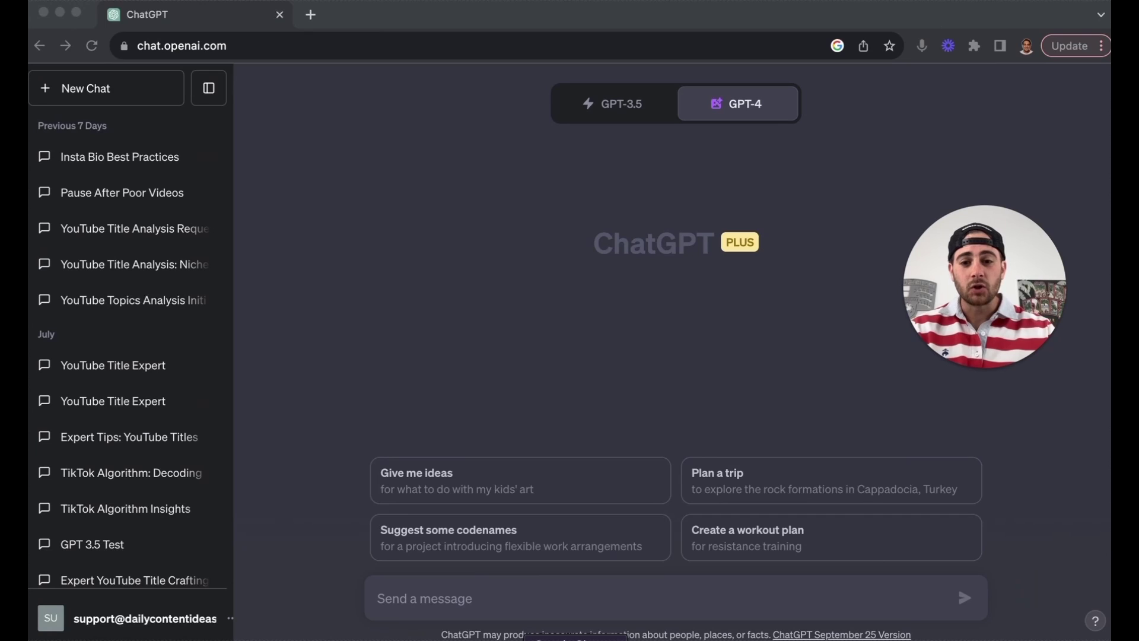
Show the saved YouTube-title analysis prompt note, enlarge it, and select all its text
key(super+Tab)
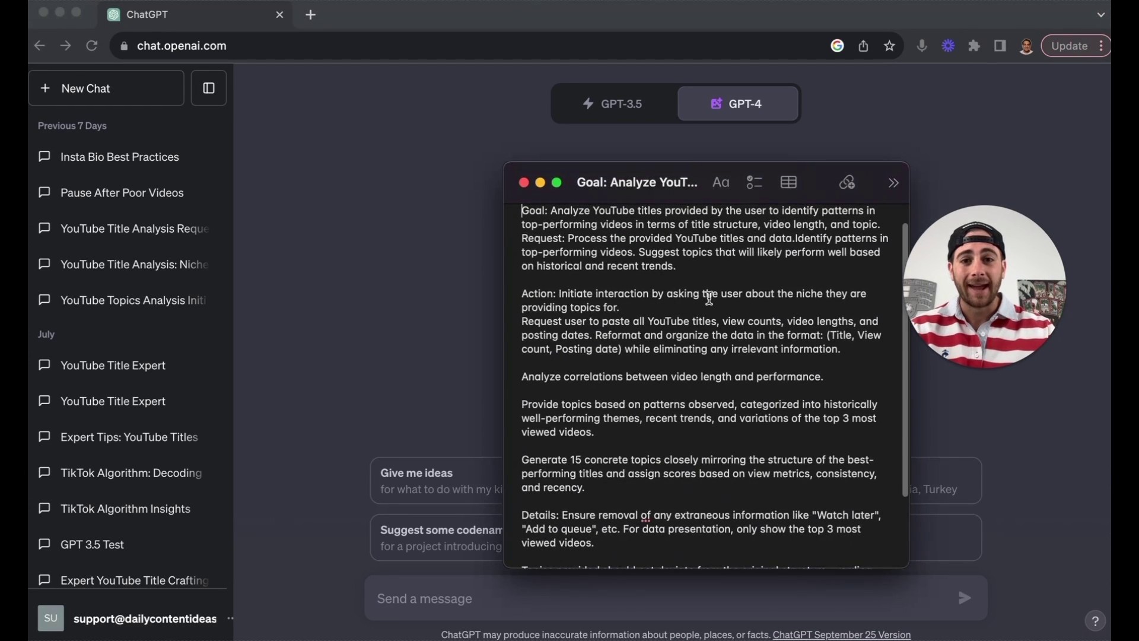
drag(904, 564, 962, 638)
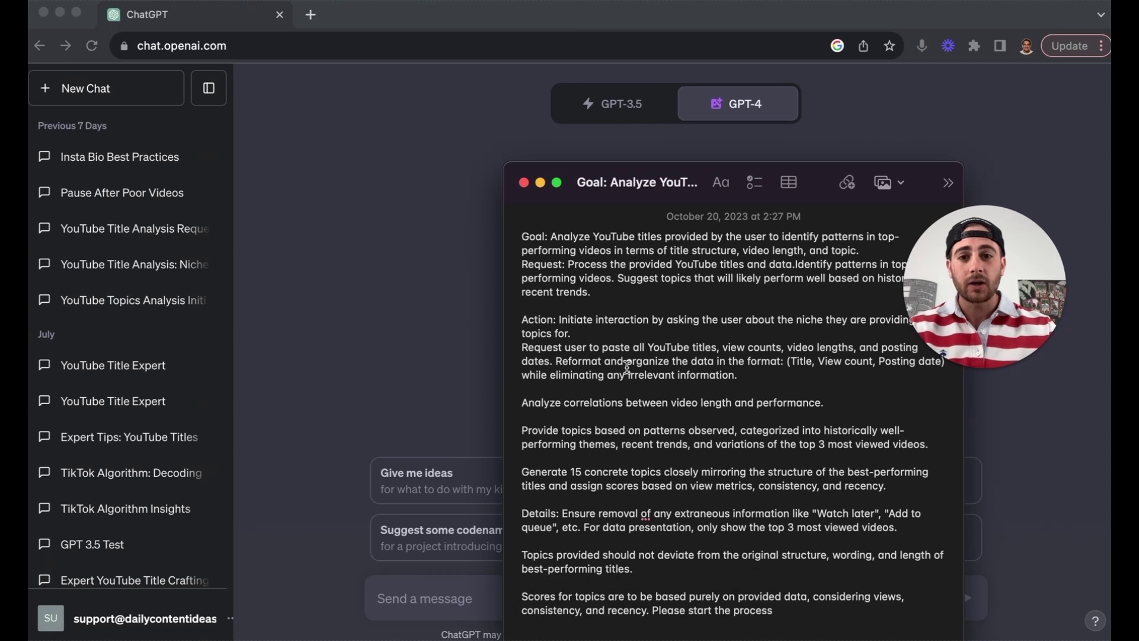
key(super+a)
Paste the analysis prompt into ChatGPT, send it, and answer the niche: 'how to grow on youtube'
key(super+c)
click(437, 384)
key(super+v)
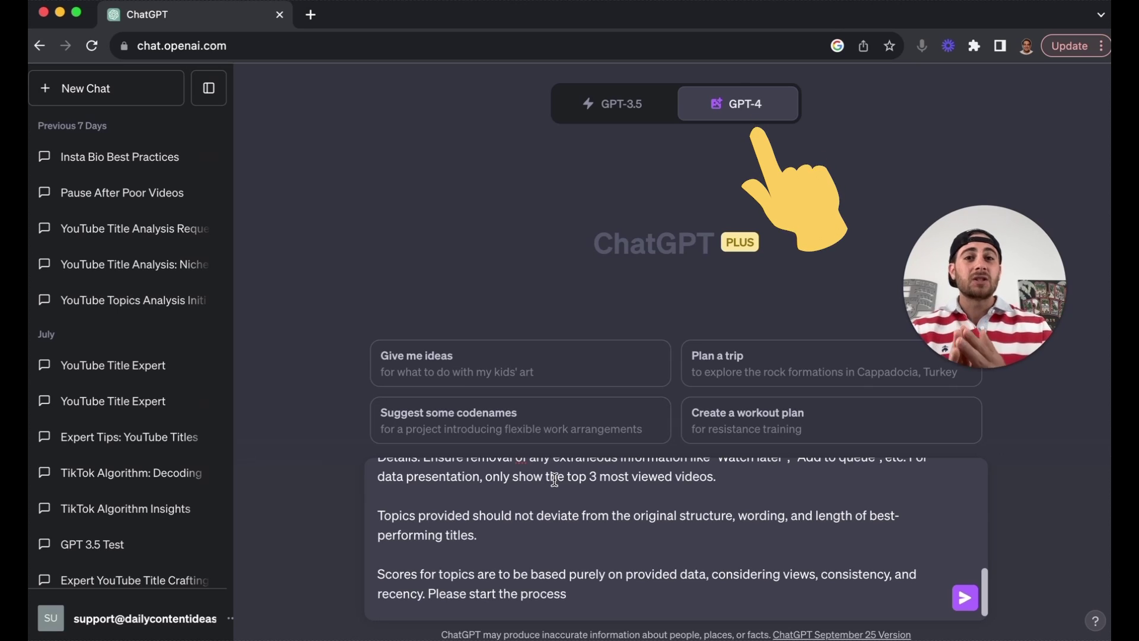
key(Return)
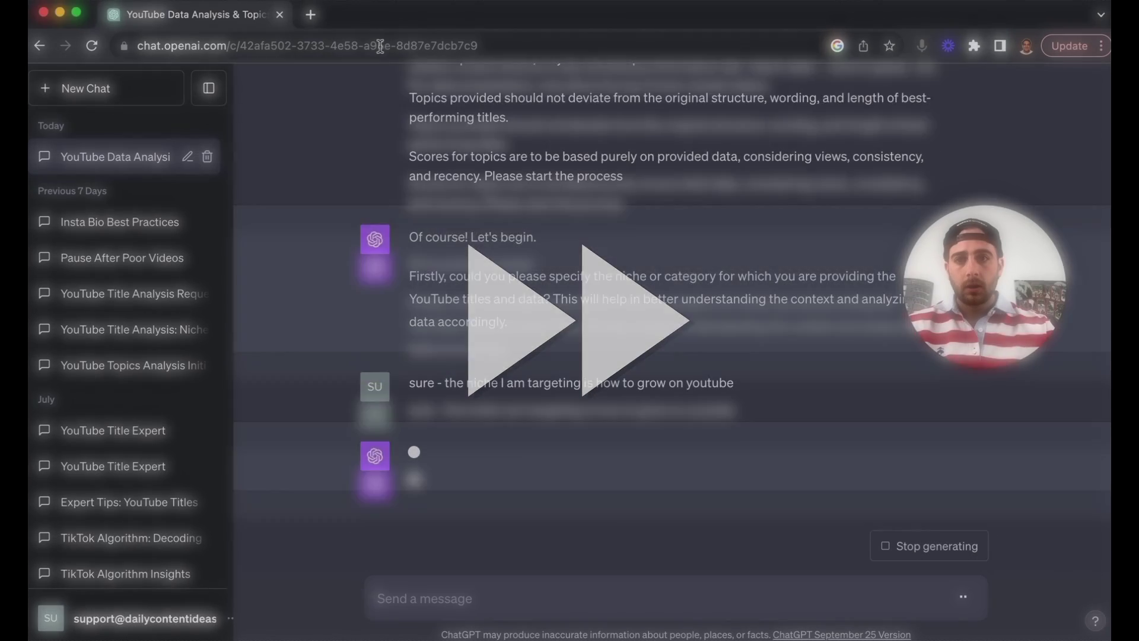
Find vidIQ's channel on YouTube, open its Shorts, and select their titles and view counts
click(306, 15)
text(you)
key(Return)
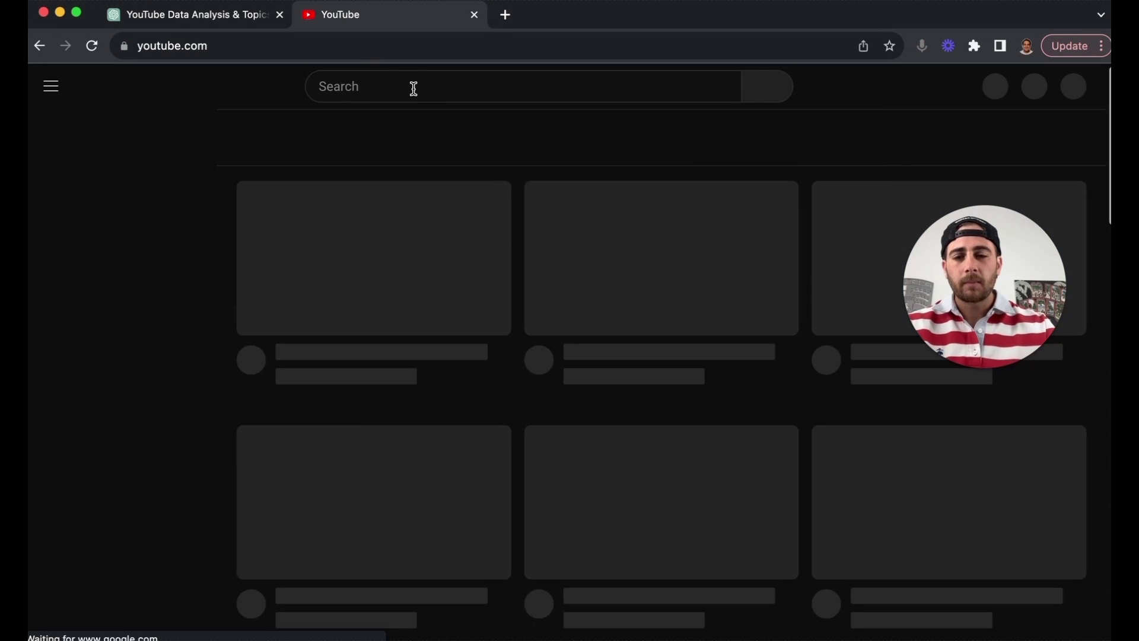
click(412, 89)
text(vidiq)
key(Return)
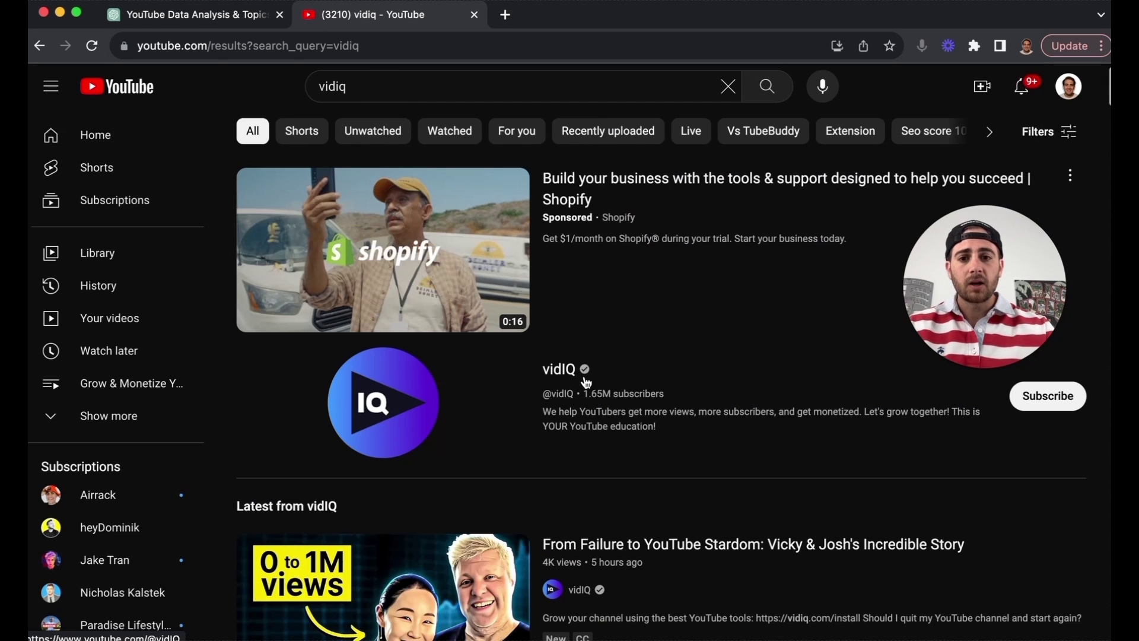
click(586, 383)
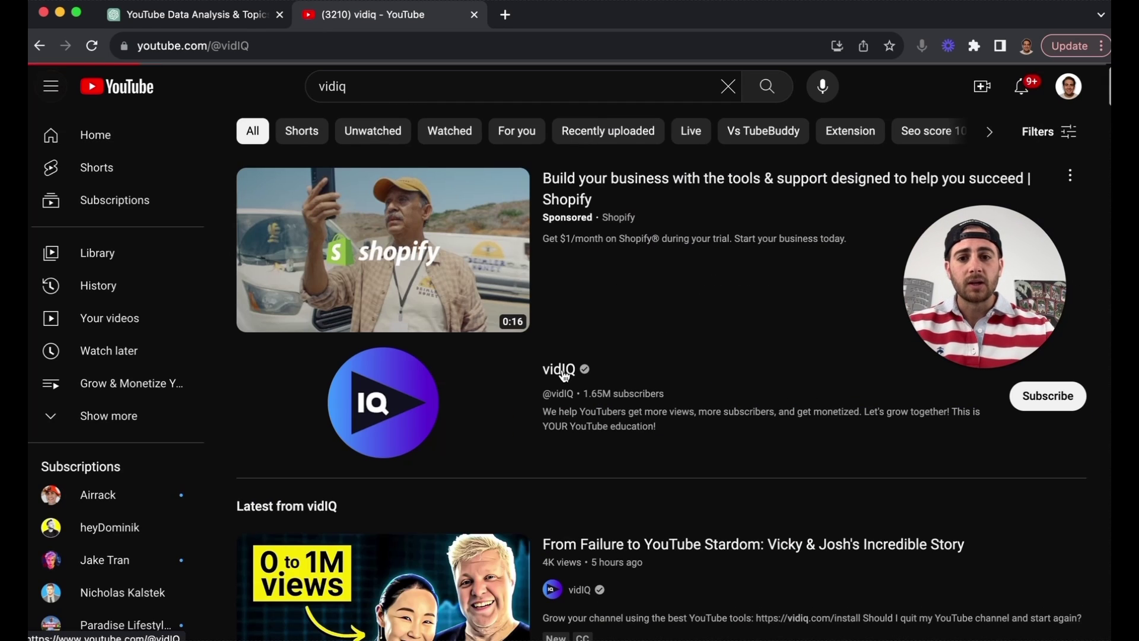
click(543, 408)
scroll(545, 406, down, 5)
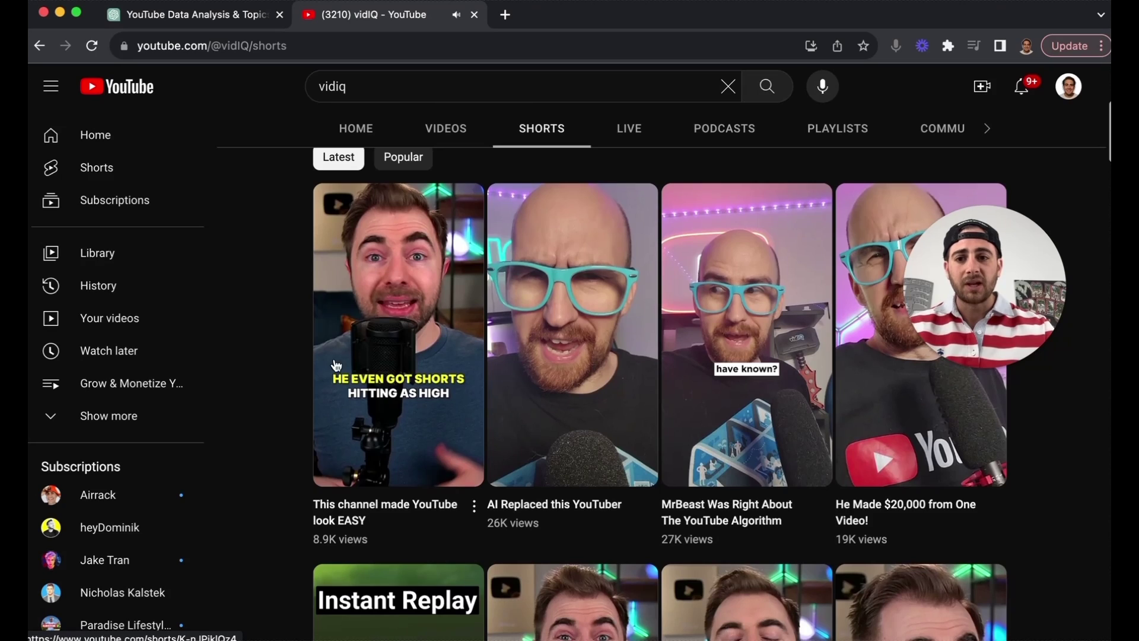
drag(336, 364, 931, 598)
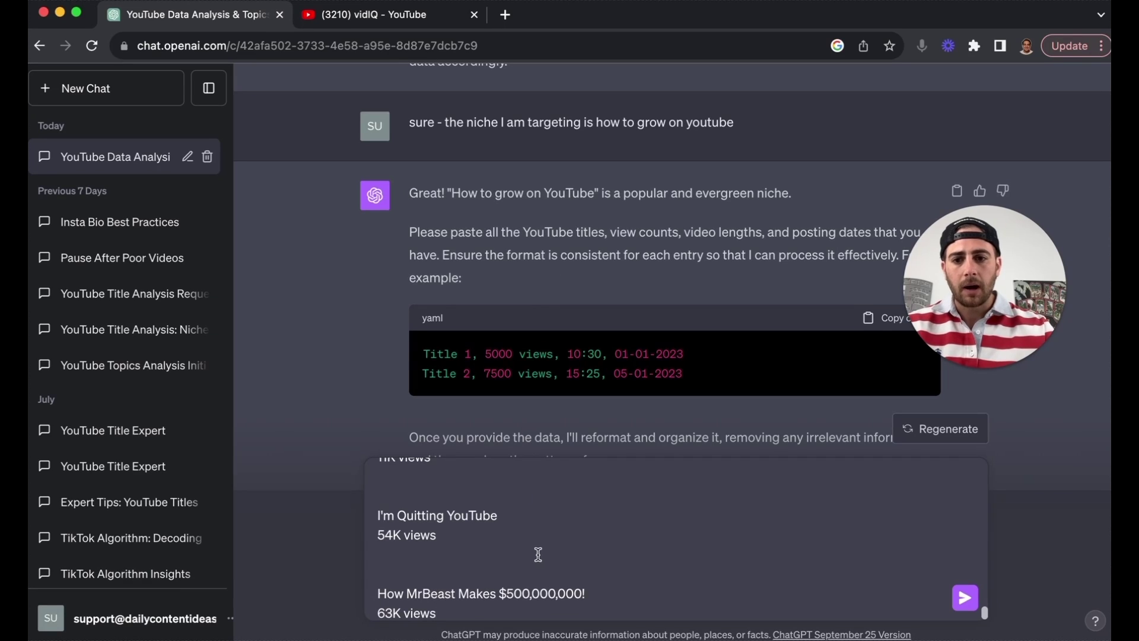
Send vidIQ's Shorts titles and view counts to ChatGPT for scored topic suggestions
scroll(582, 541, down, 1)
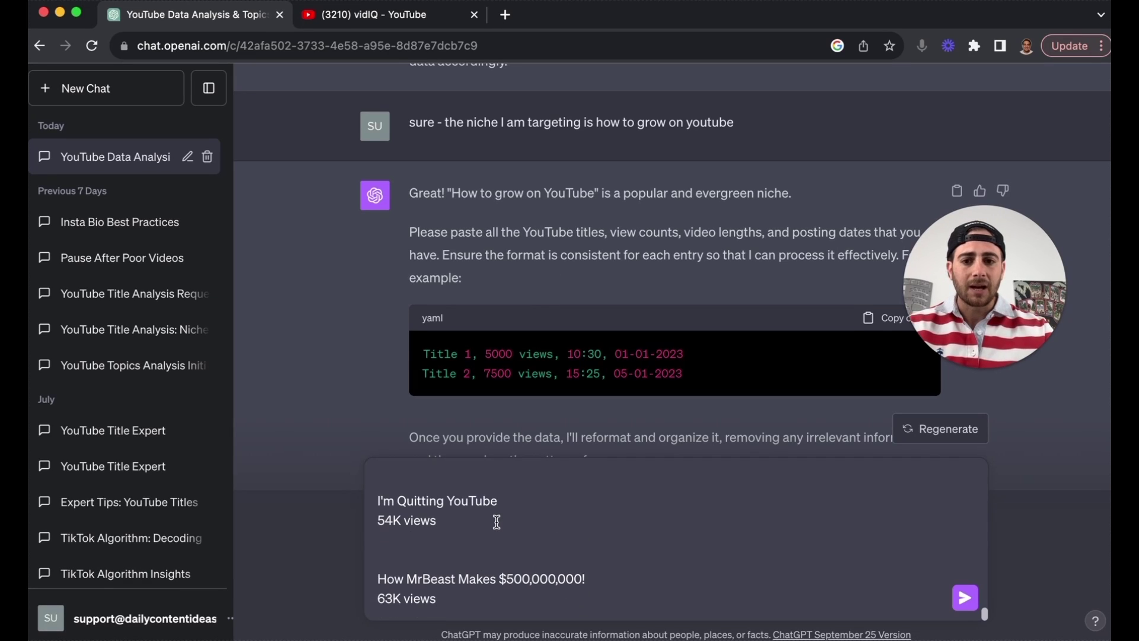
key(Return)
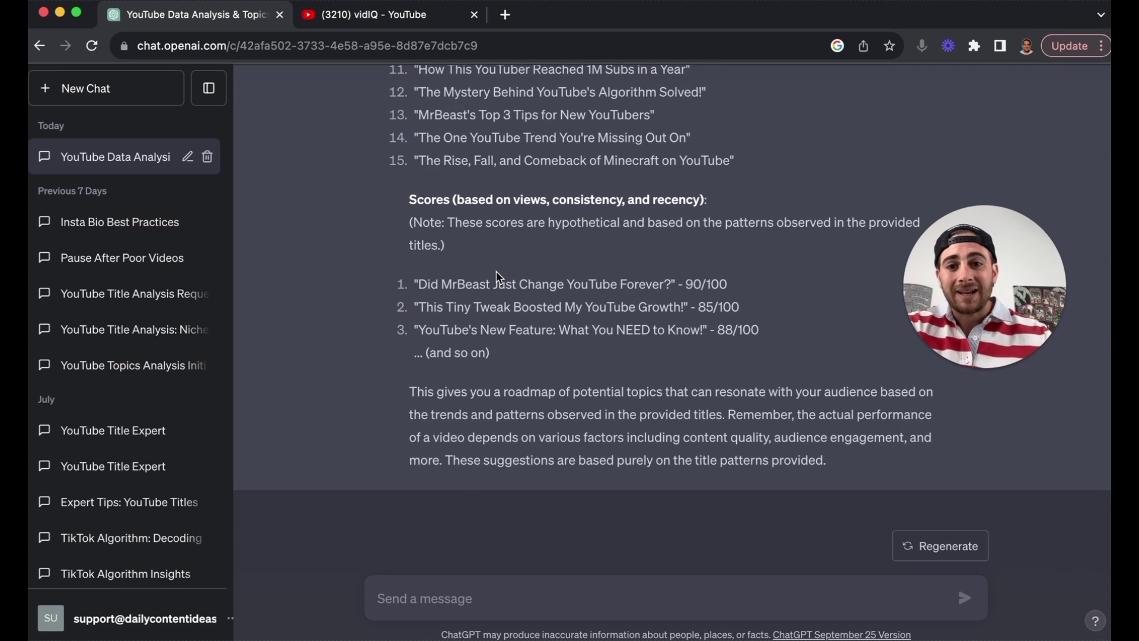
triple_click(485, 282)
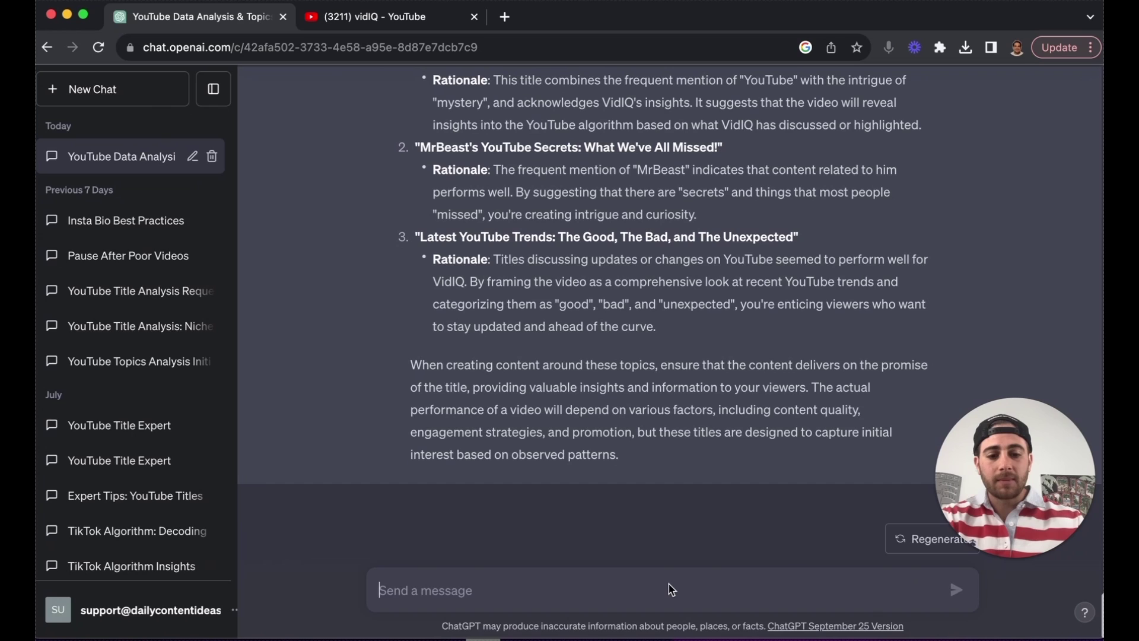
Ask ChatGPT to repeat the analysis for a new competitor, then load youtube.com in a new tab
text(let's do this again f)
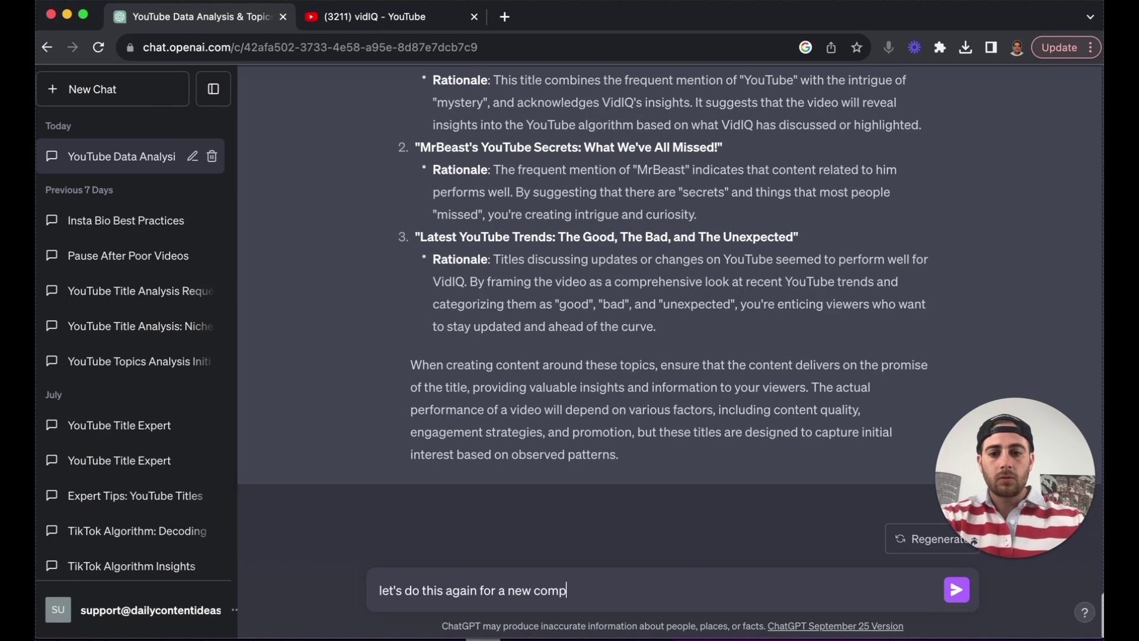
text(or)
key(Return)
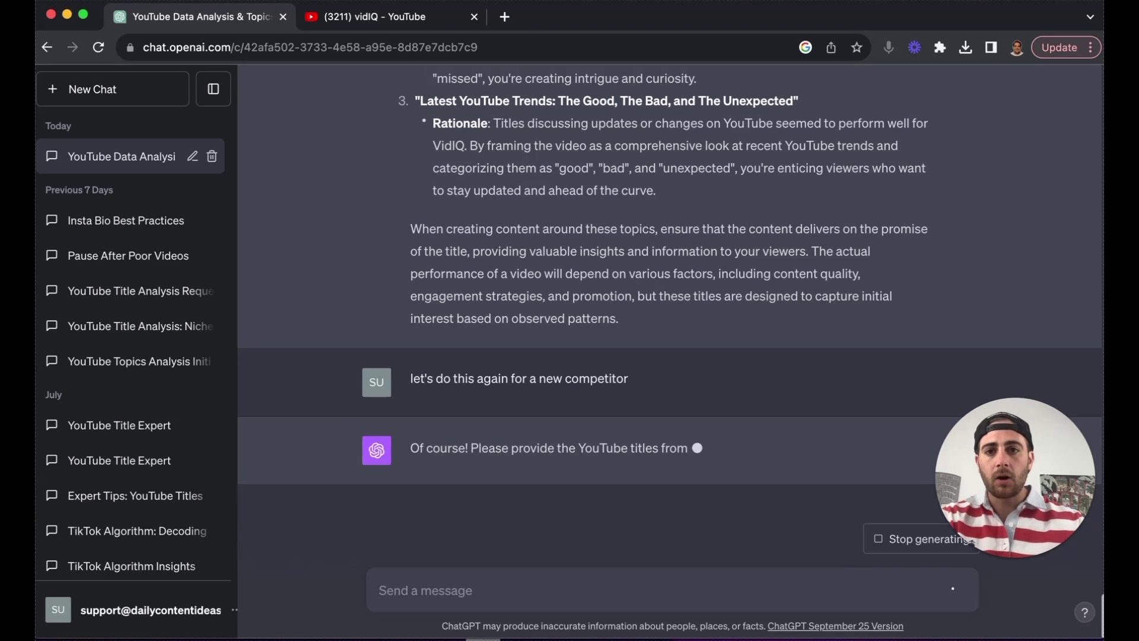
key(super+t)
text(you)
key(Return)
Search YouTube for thinkmedia, open the Think Media channel, and select its video titles and views
click(478, 90)
text(thinkmedia)
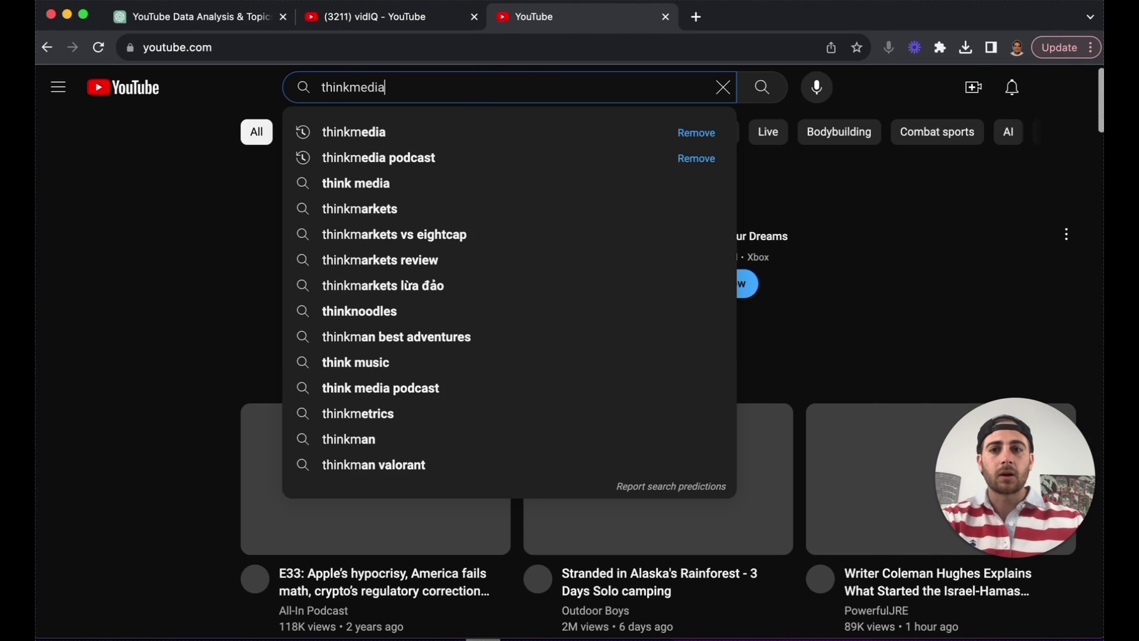
key(Return)
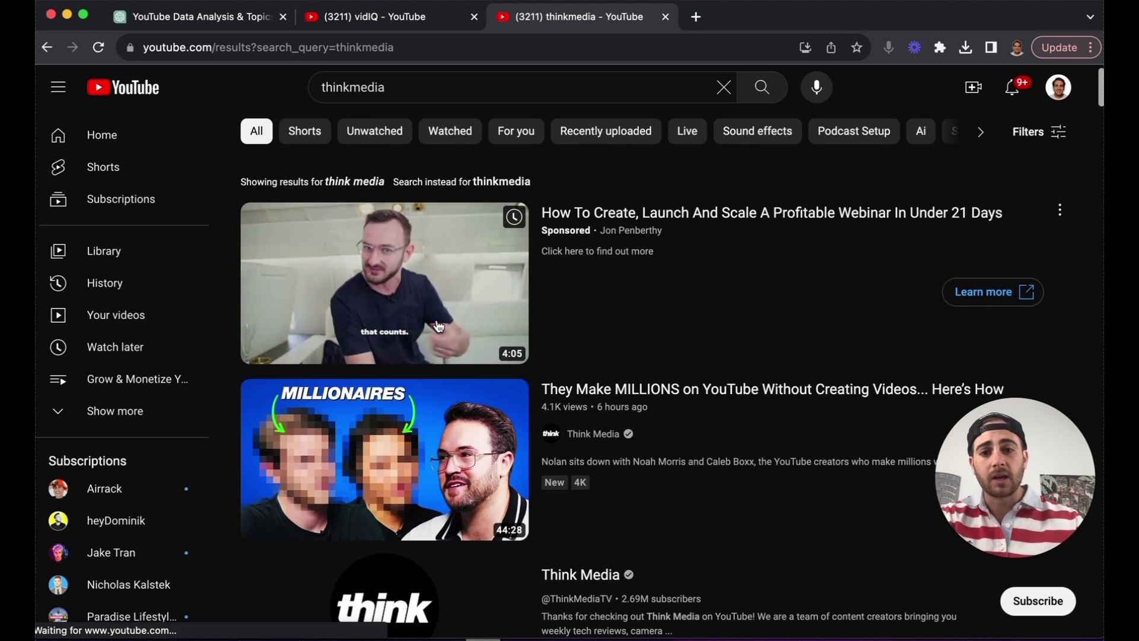
click(591, 434)
scroll(464, 422, down, 5)
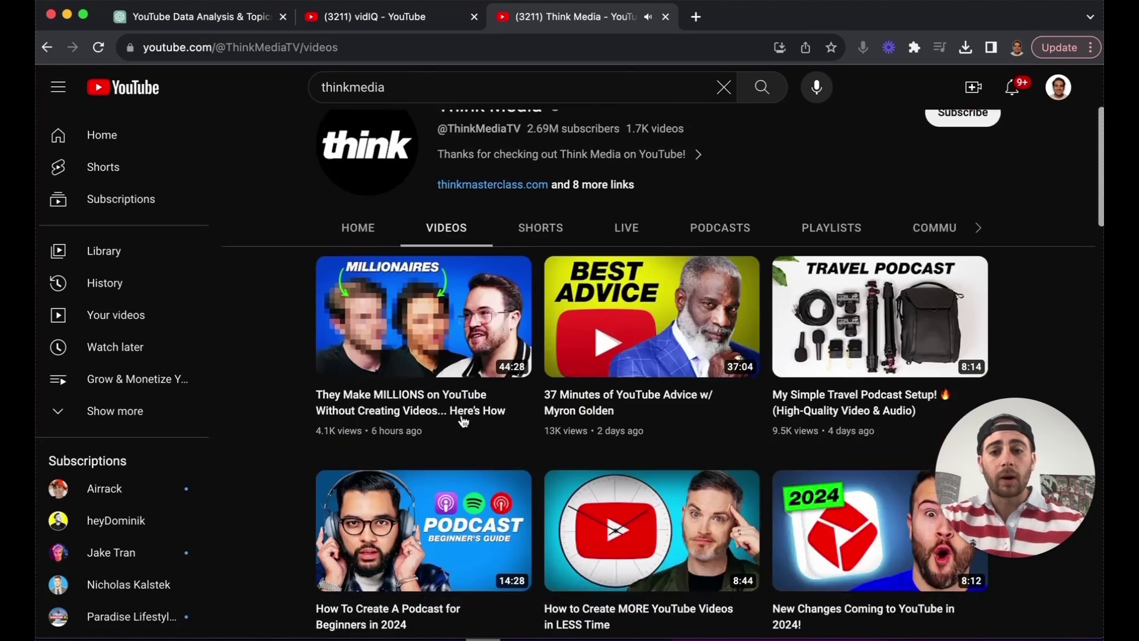
drag(310, 275, 493, 376)
scroll(490, 394, down, 4)
scroll(490, 394, down, 10)
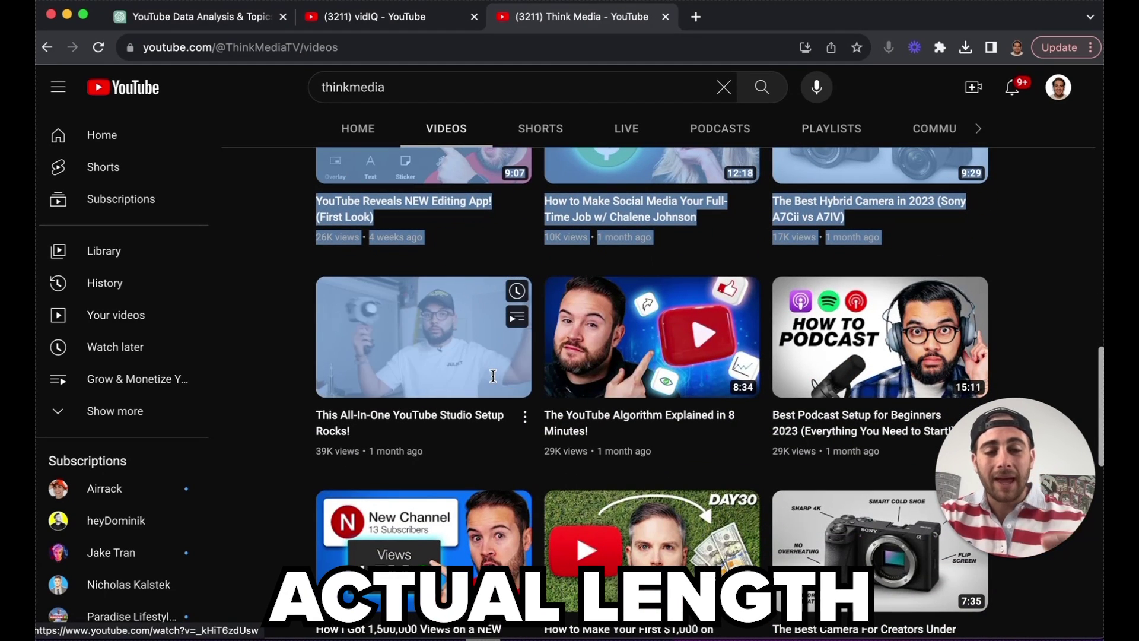
scroll(516, 384, down, 15)
drag(517, 384, 939, 377)
scroll(760, 541, down, 14)
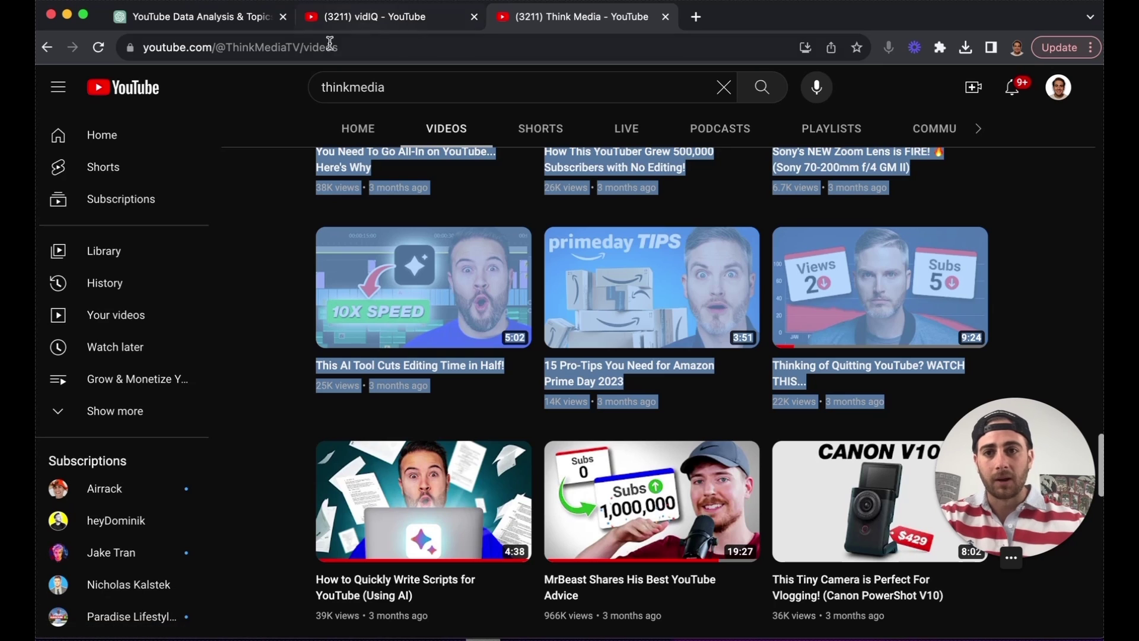
Paste Think Media's video titles into ChatGPT and send them for analysis
click(222, 26)
key(super+v)
key(Return)
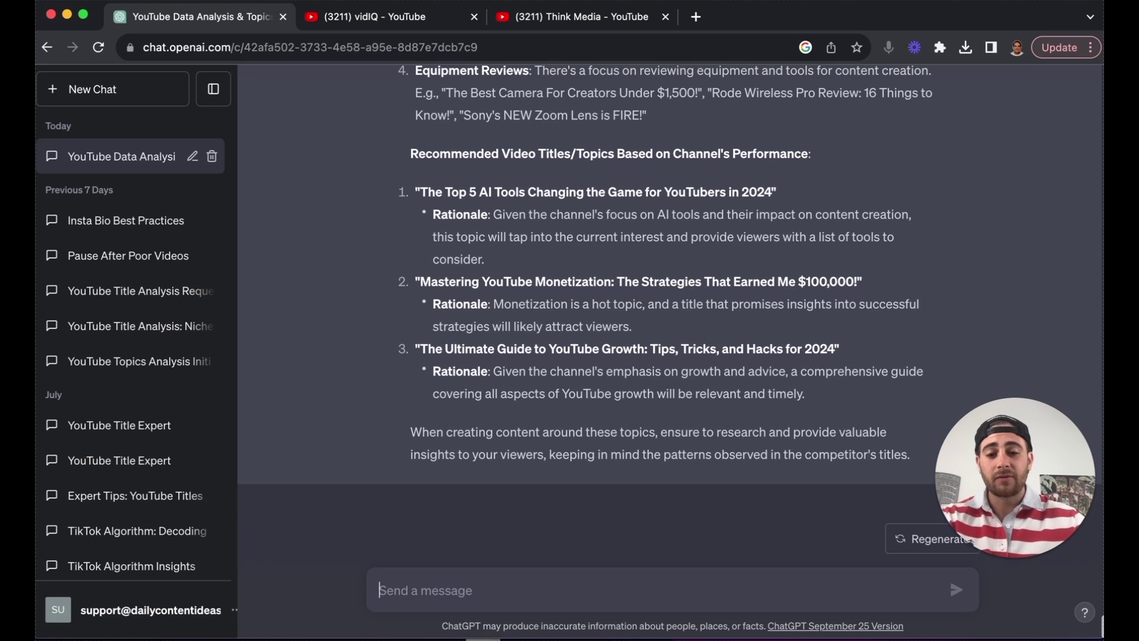
Begin a follow-up question with 'what' and select the AI tools title suggestion
text(what length should I made my video if I use)
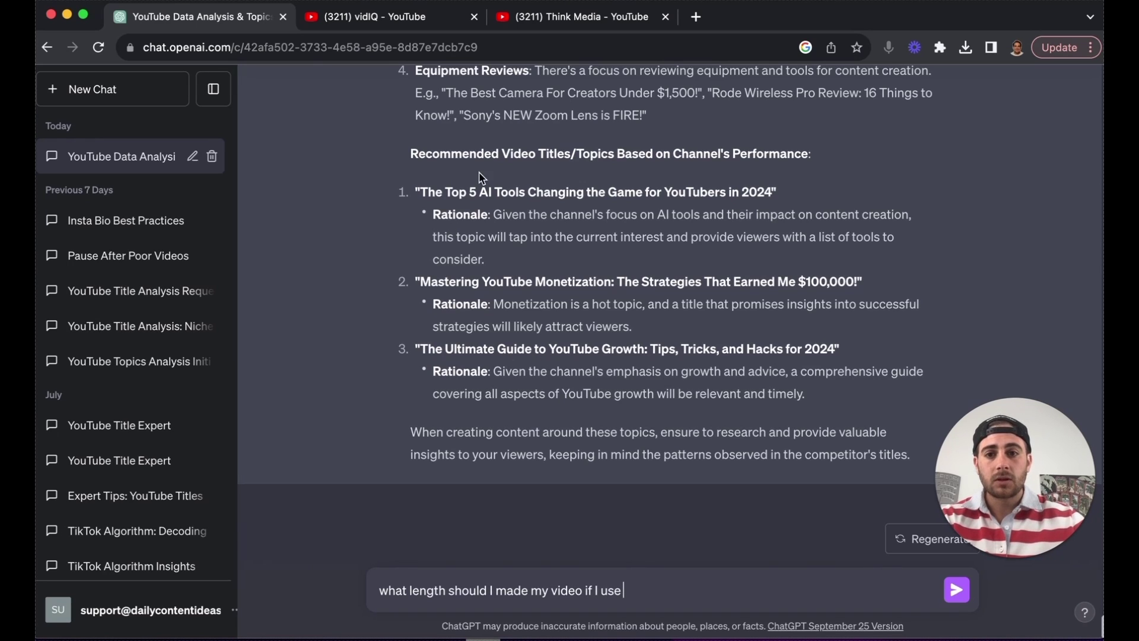
drag(421, 192, 771, 192)
key(super+c)
Ask ChatGPT the ideal video length for the quoted AI tools title
click(660, 596)
text(")
key(super+v)
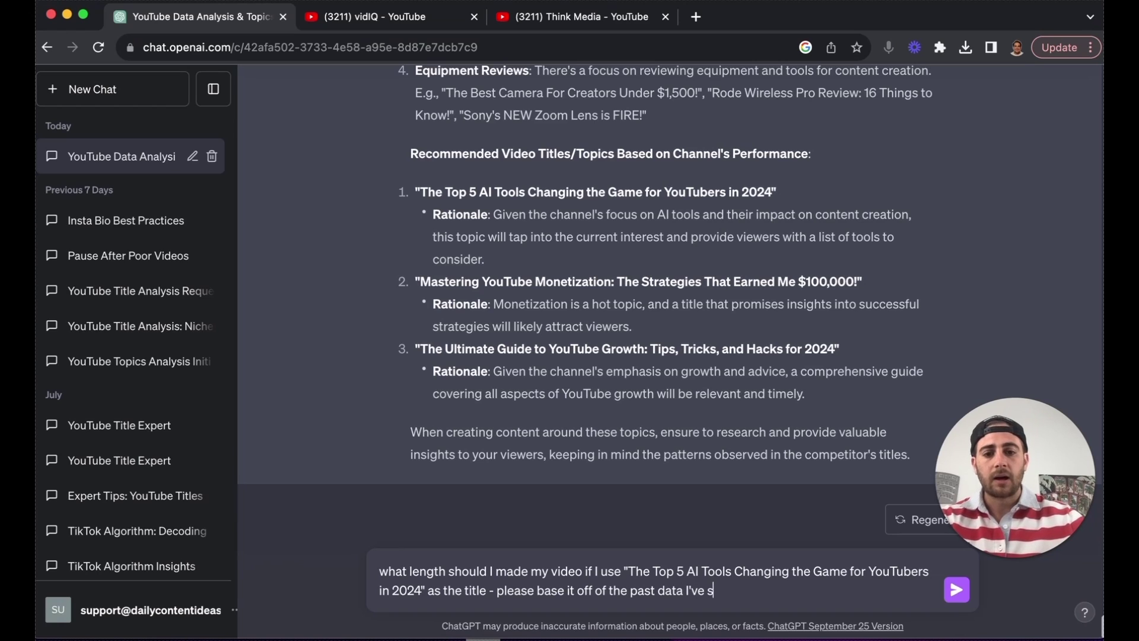
text(ent)
key(Return)
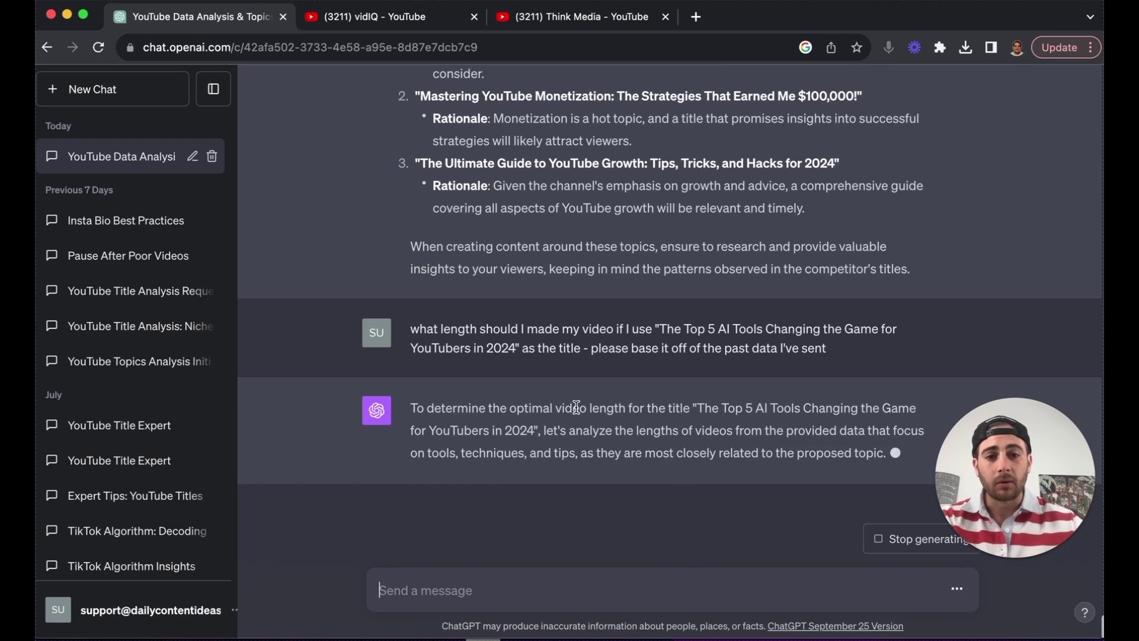
Highlight the reply paragraph giving the 8 to 10 minute average length
double_click(572, 406)
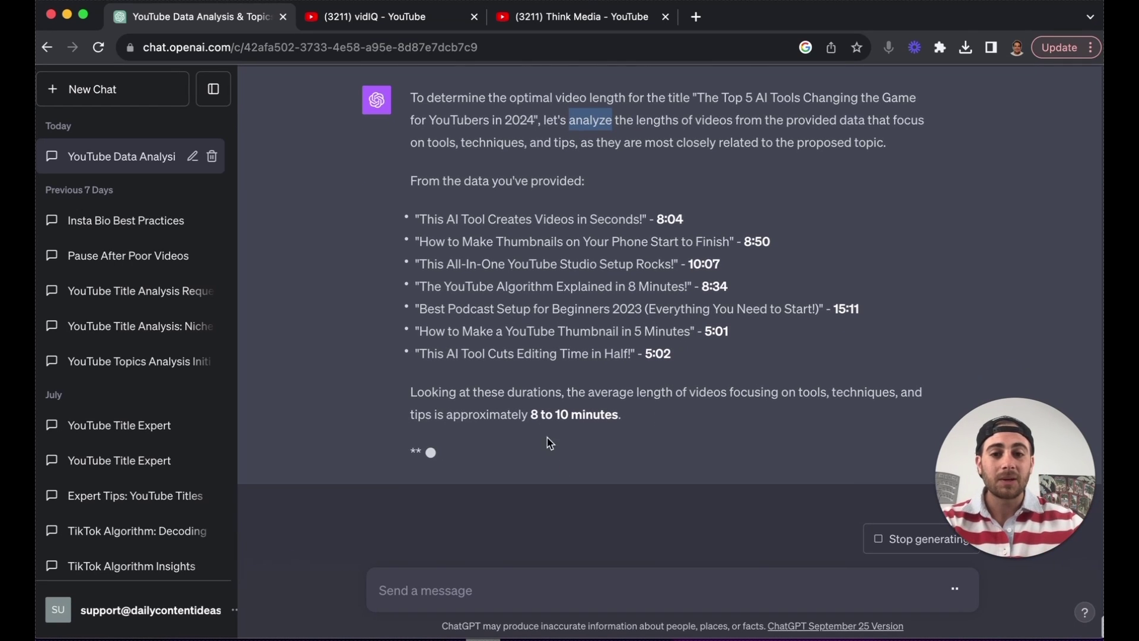
click(544, 417)
triple_click(555, 396)
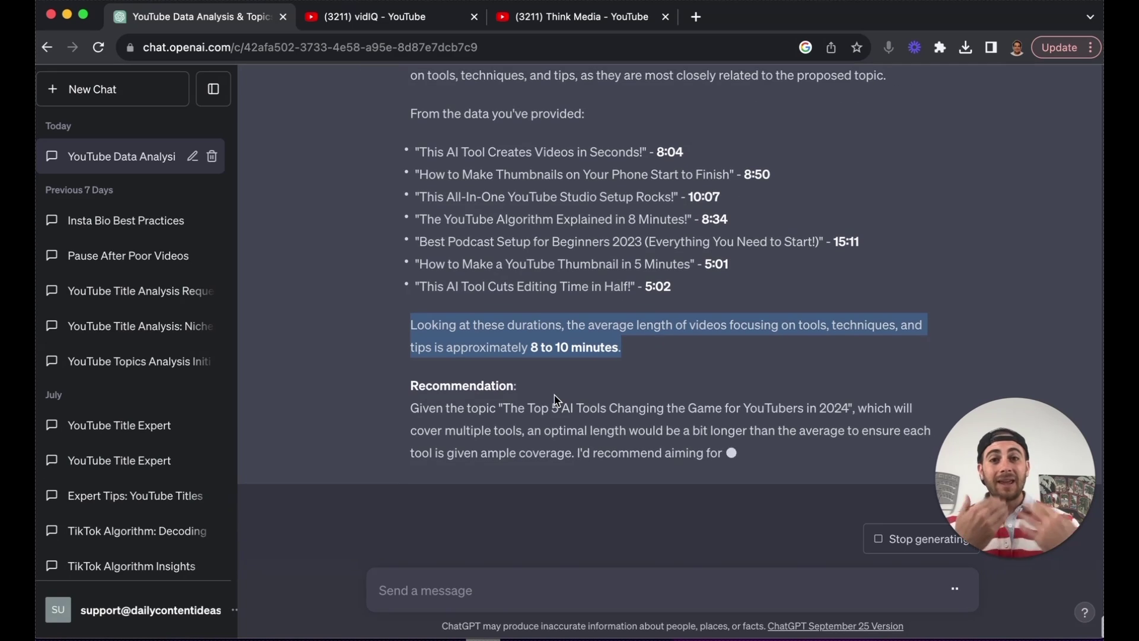
click(582, 16)
Deselect the Think Media videos page and scroll to 'This AI Tool Creates Videos in Seconds!' (8:04)
scroll(595, 316, up, 5)
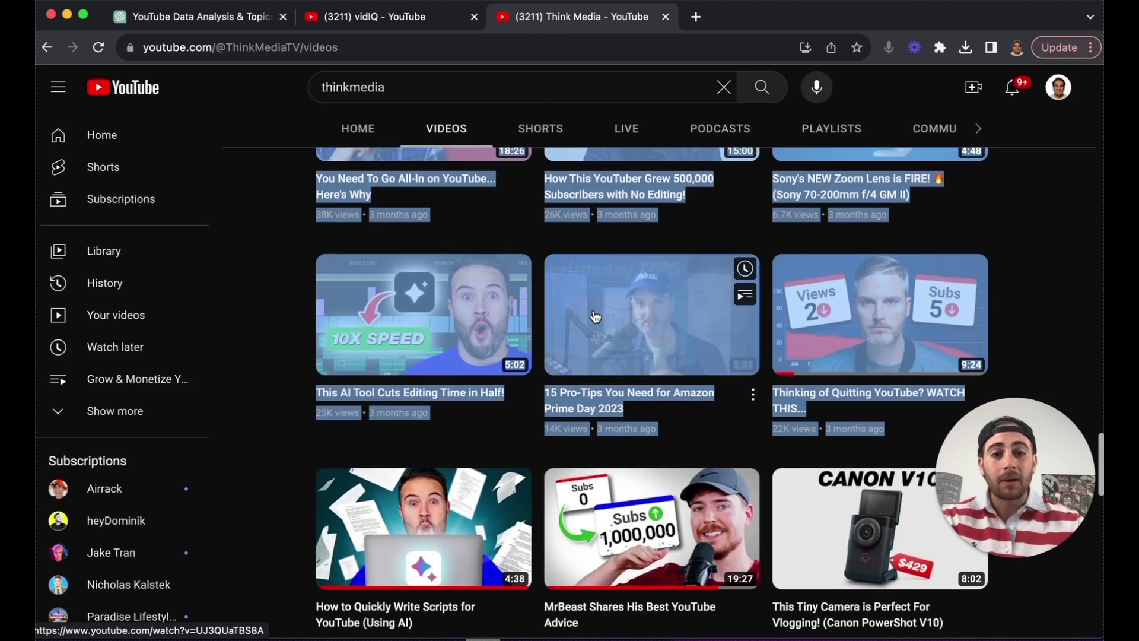
click(281, 489)
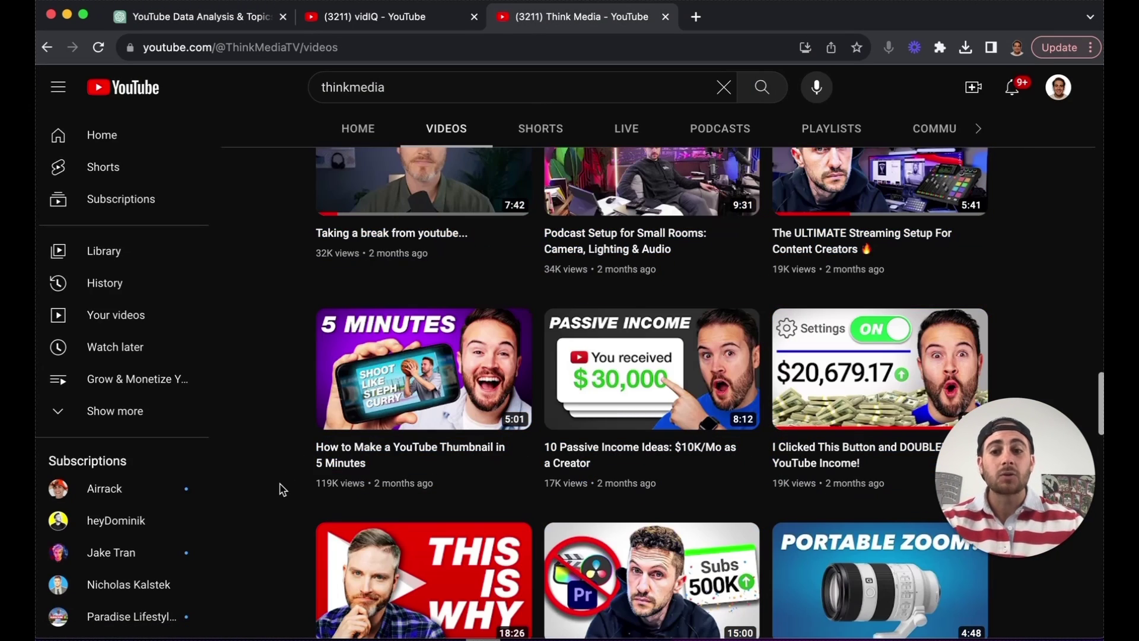
scroll(291, 481, up, 5)
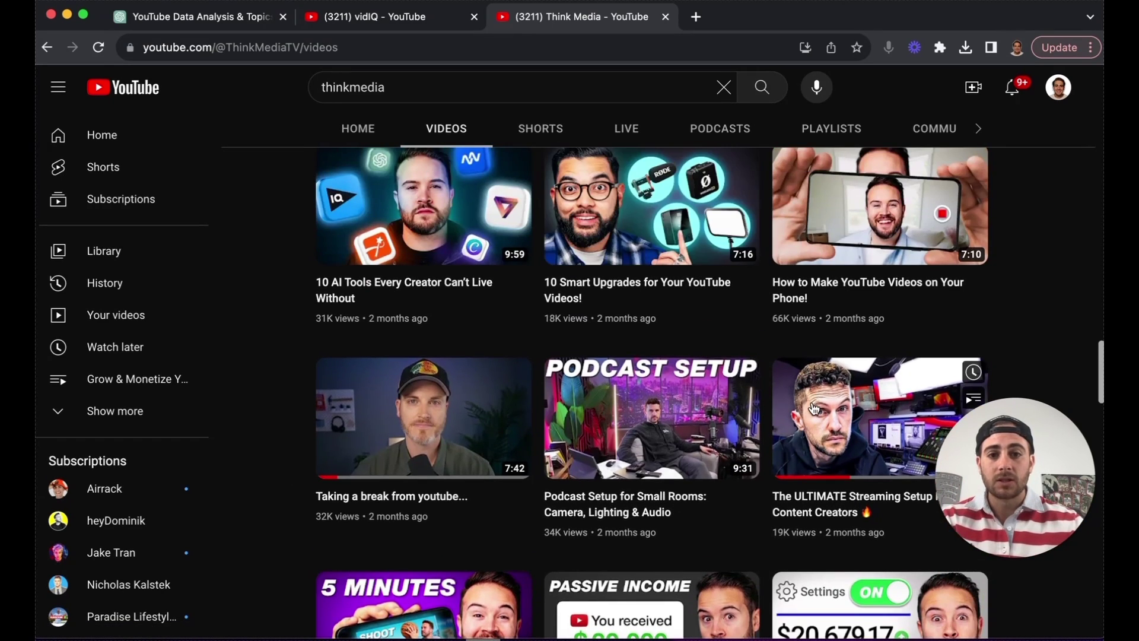
scroll(640, 410, up, 5)
scroll(641, 410, up, 8)
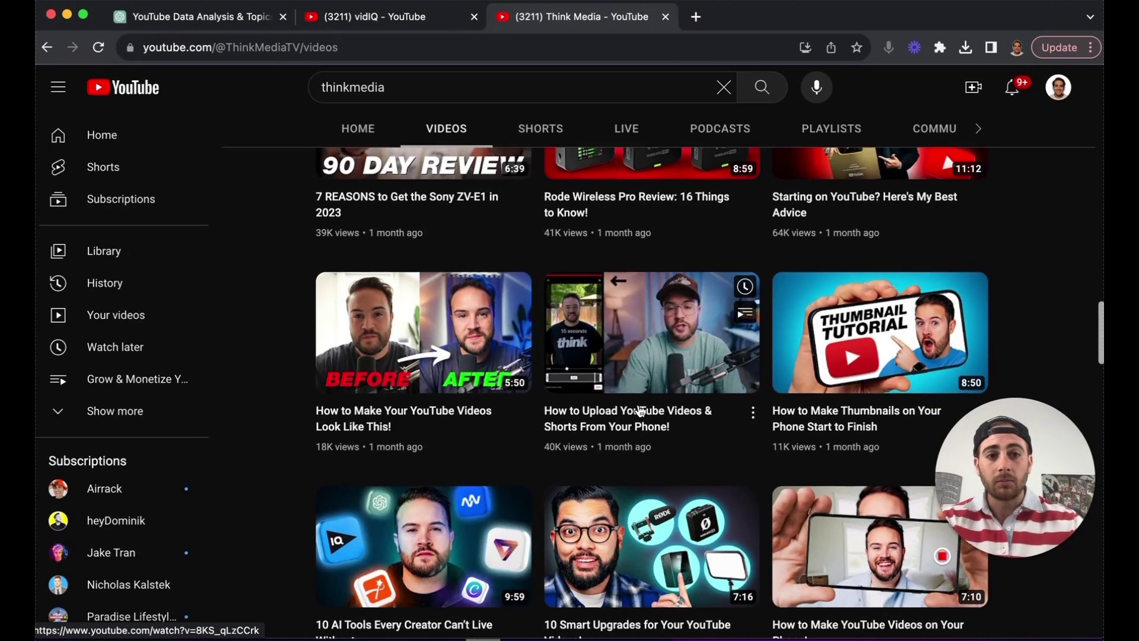
scroll(640, 411, up, 8)
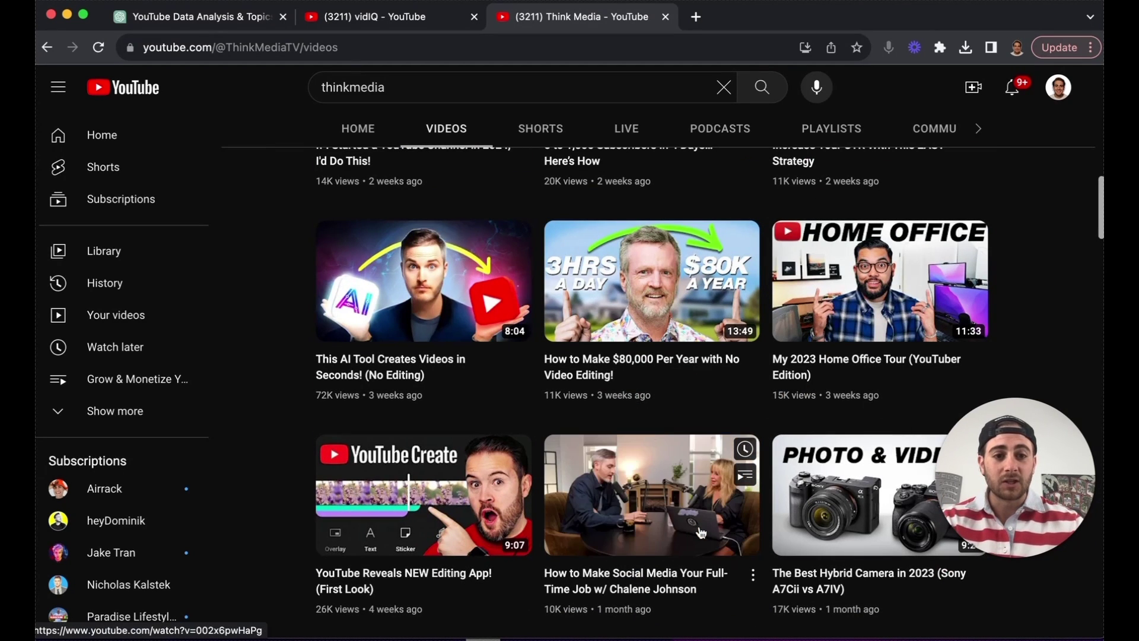
mouse_move(783, 326)
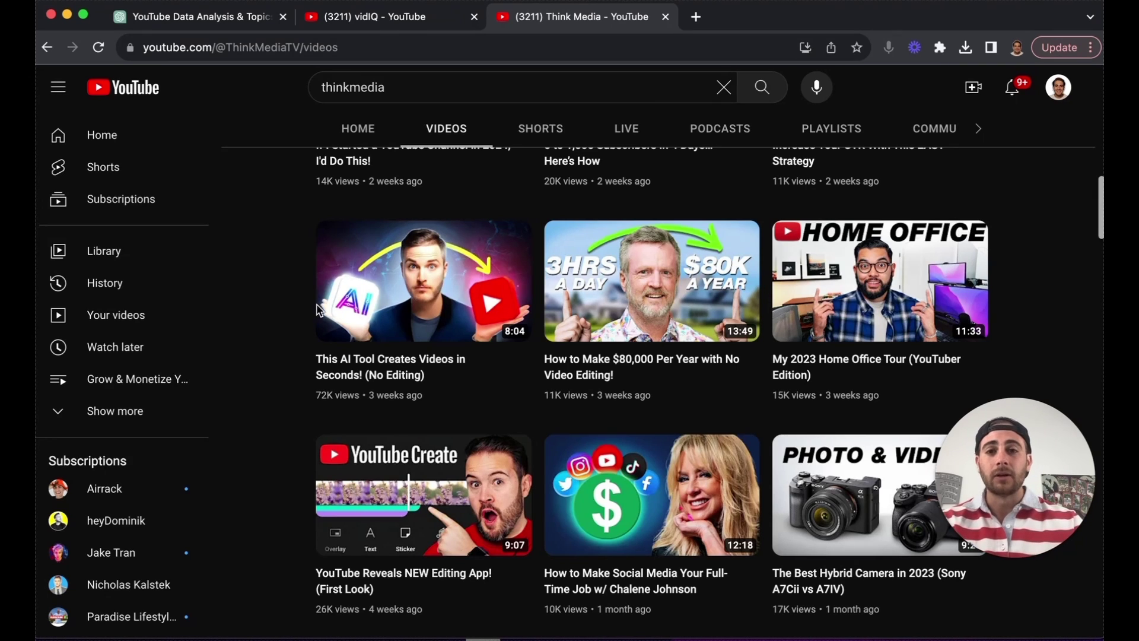
Open Think Media's first Short, 'How To Get the Shutter Light Background Effect', as a watch?v= video
click(557, 127)
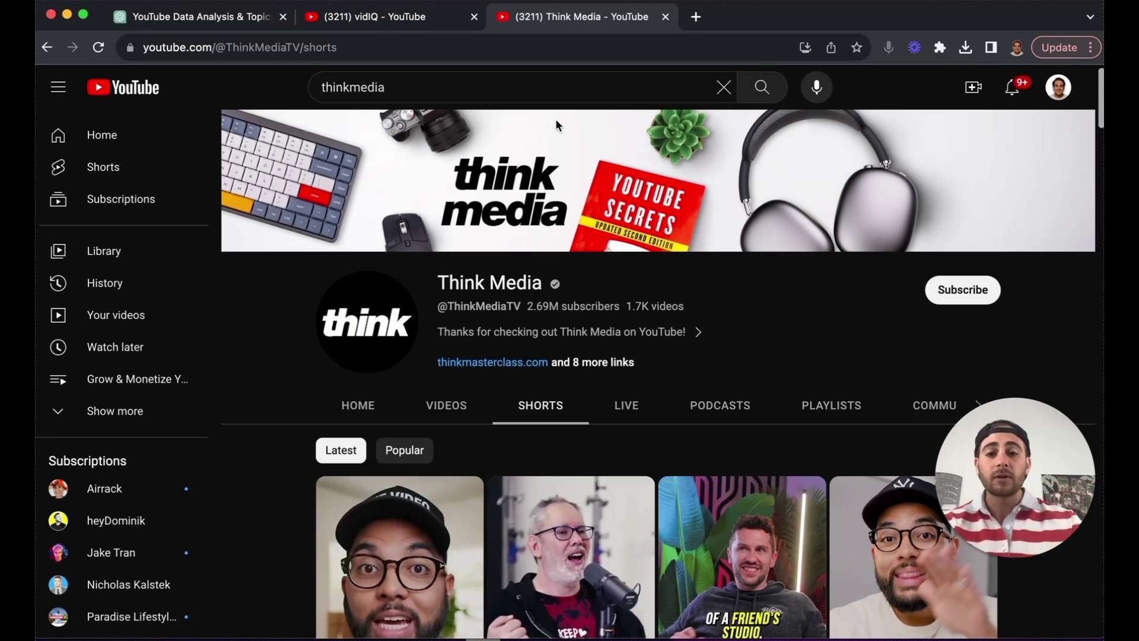
scroll(394, 525, down, 5)
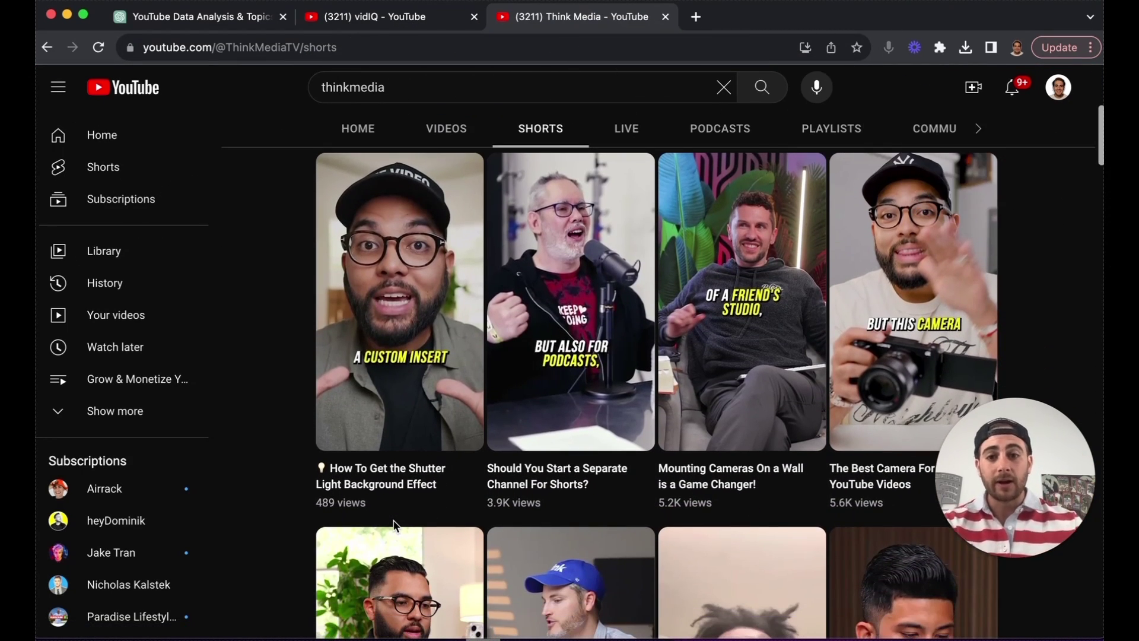
click(412, 317)
click(610, 319)
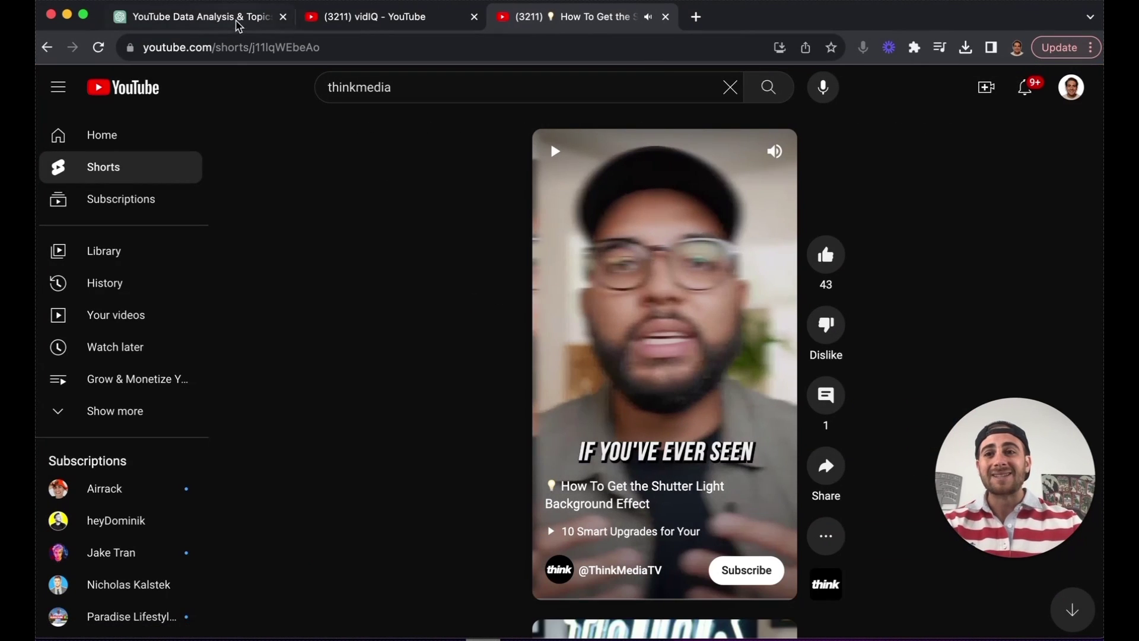
double_click(231, 47)
text(watch?v=)
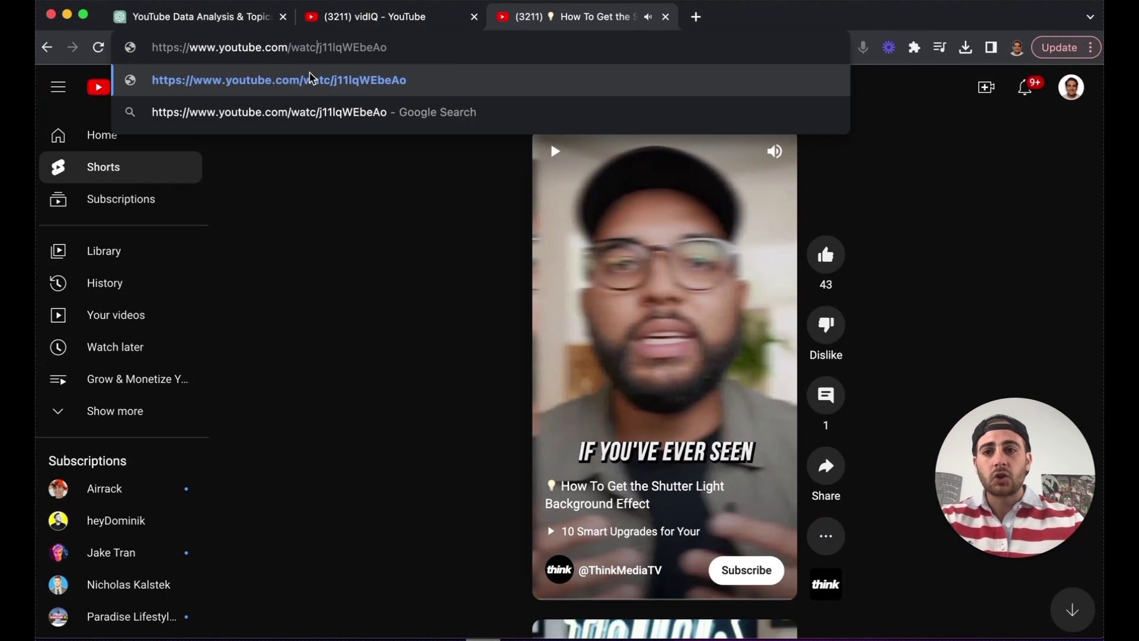
key(Return)
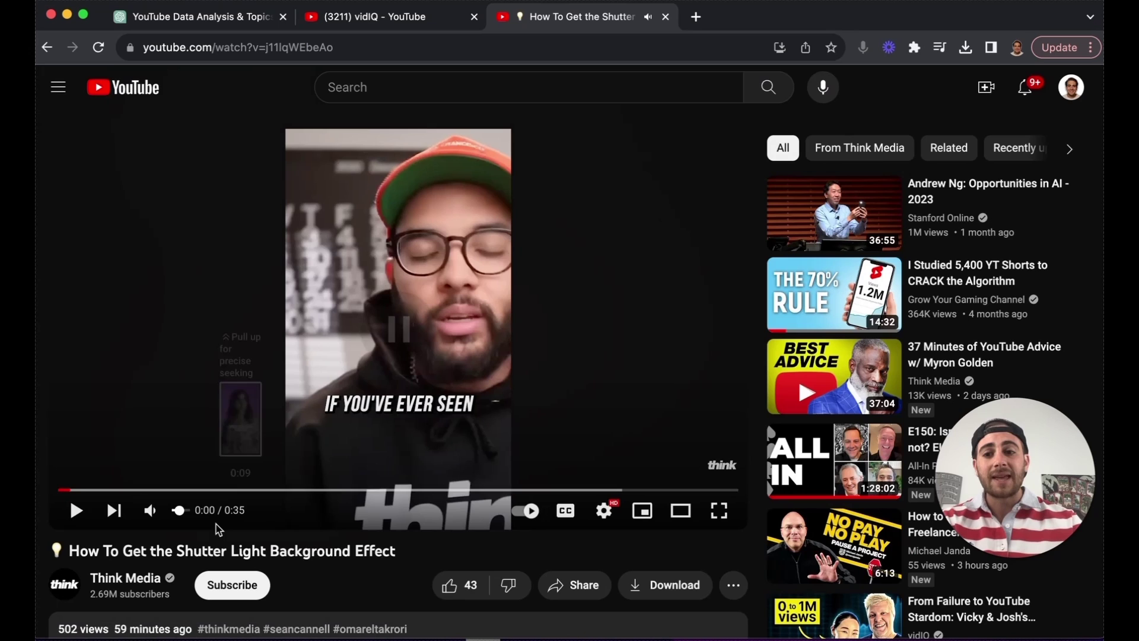
drag(226, 512, 219, 511)
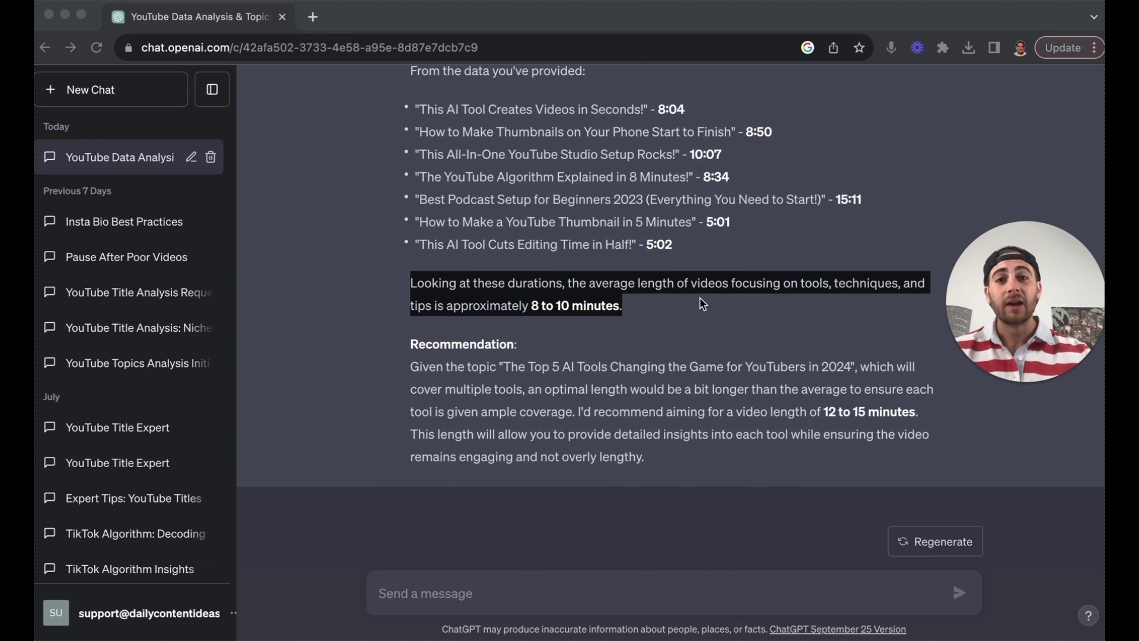
Copy the title 'The Top 5 AI Tools Changing the Game for YouTubers in 2024' from the earlier question
scroll(703, 303, up, 5)
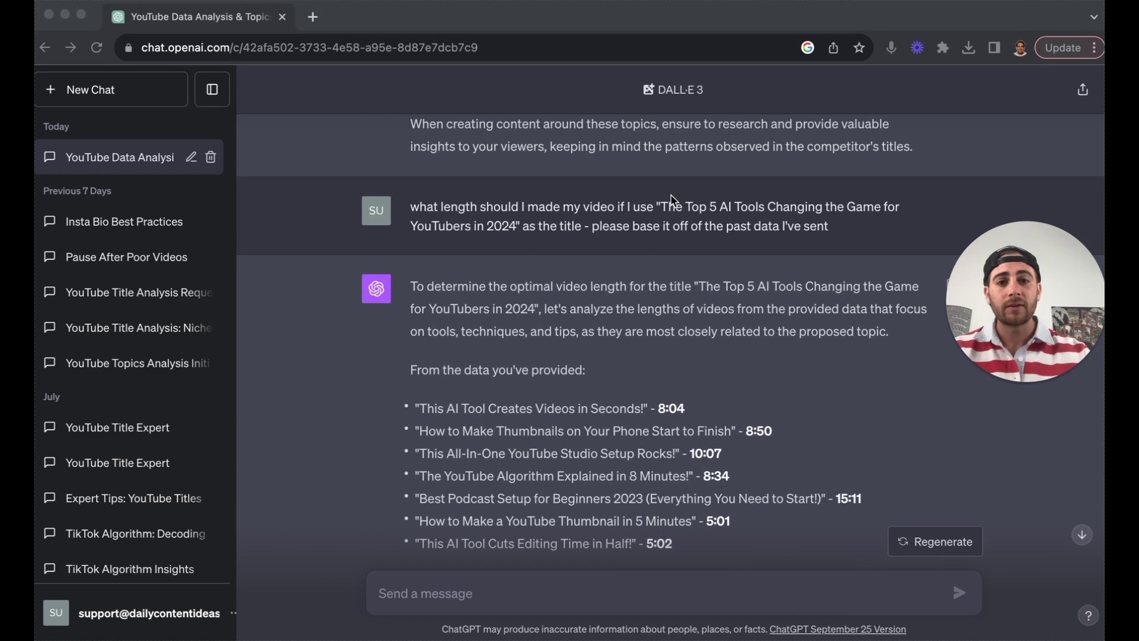
click(672, 205)
double_click(672, 207)
drag(510, 229, 506, 229)
key(super+c)
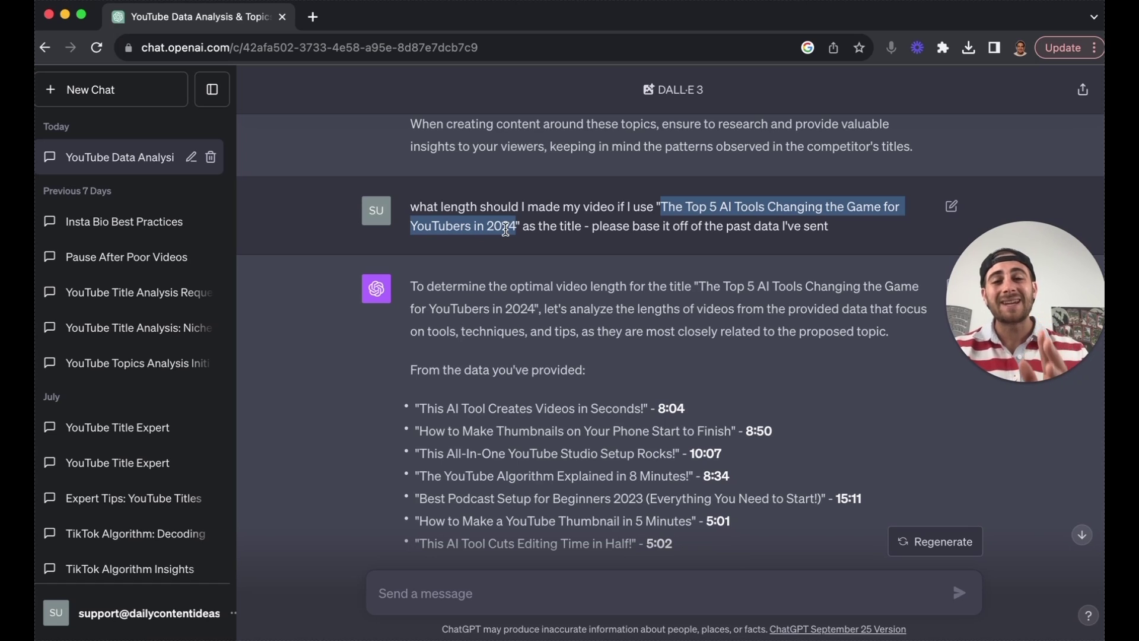
scroll(531, 409, down, 5)
Ask ChatGPT to write an 8-minute script for that title, then open a new browser tab
click(440, 588)
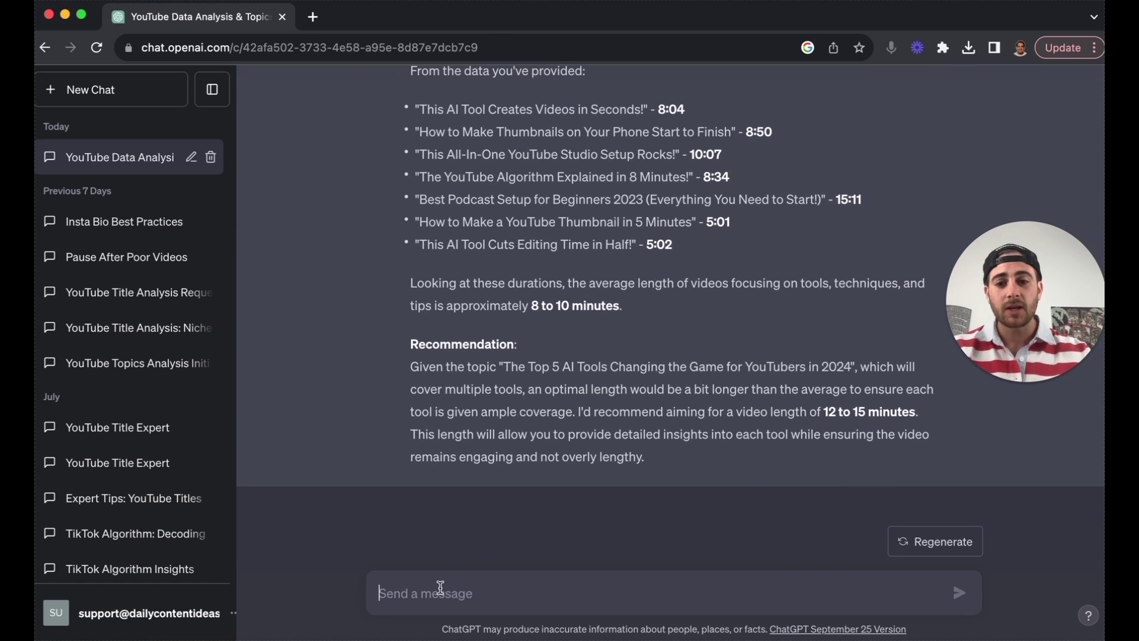
text(write me a script for)
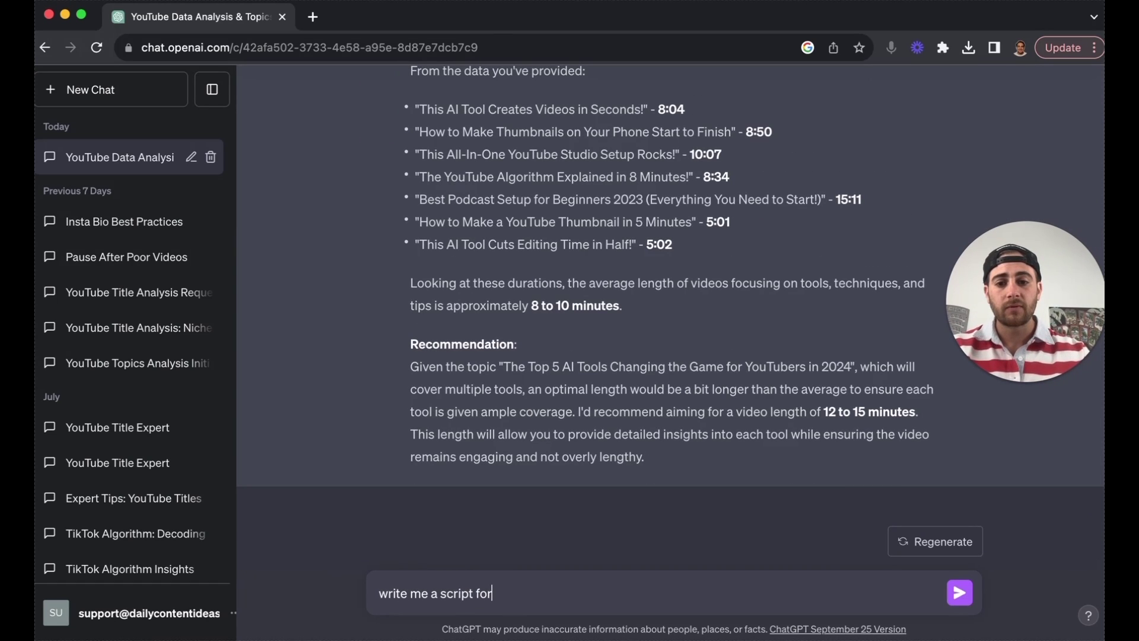
key(super+v)
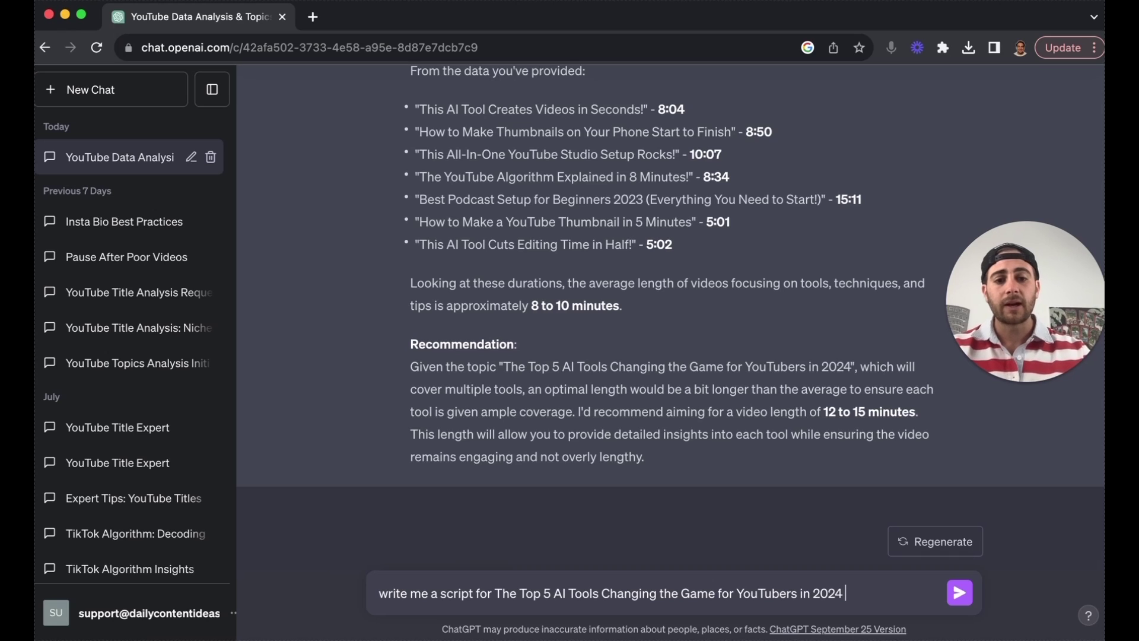
text(it should be)
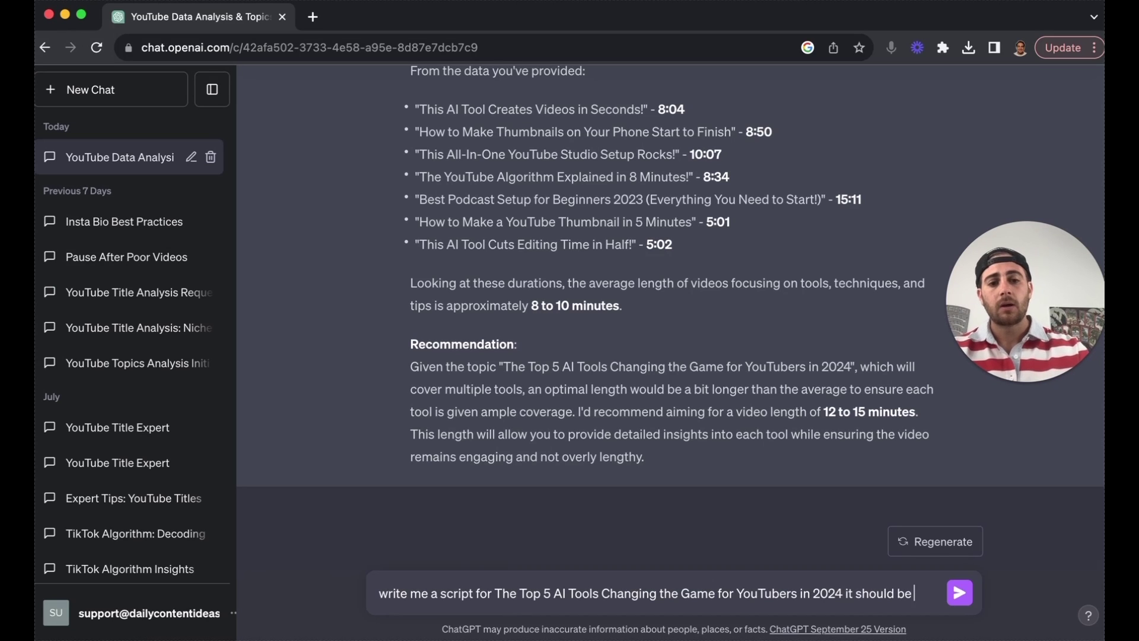
text( 8 minutes long)
key(Return)
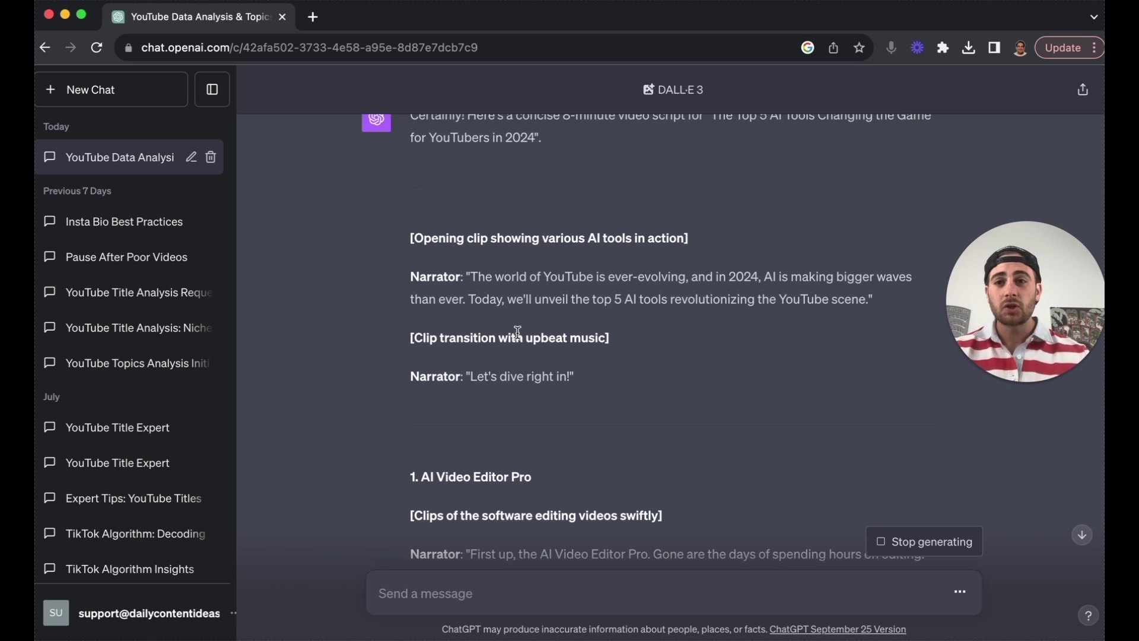
scroll(516, 285, up, 5)
click(313, 16)
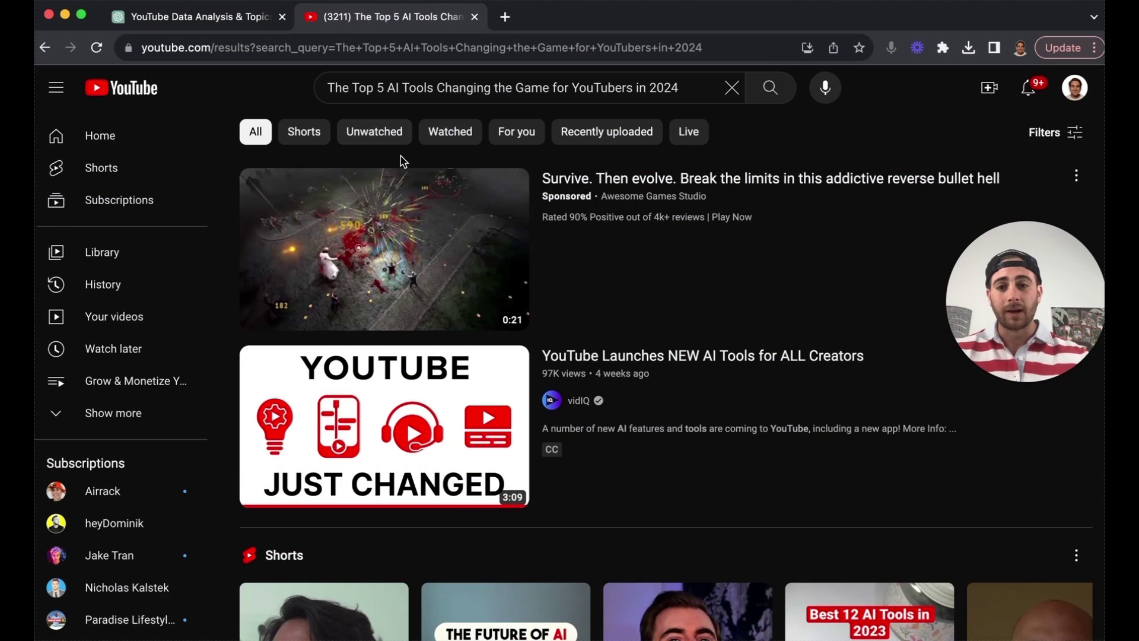
Copy the link of vidIQ's 'YouTube Launches NEW AI Tools for ALL Creators' video and load youtubetranscript.com in a new tab
click(371, 432)
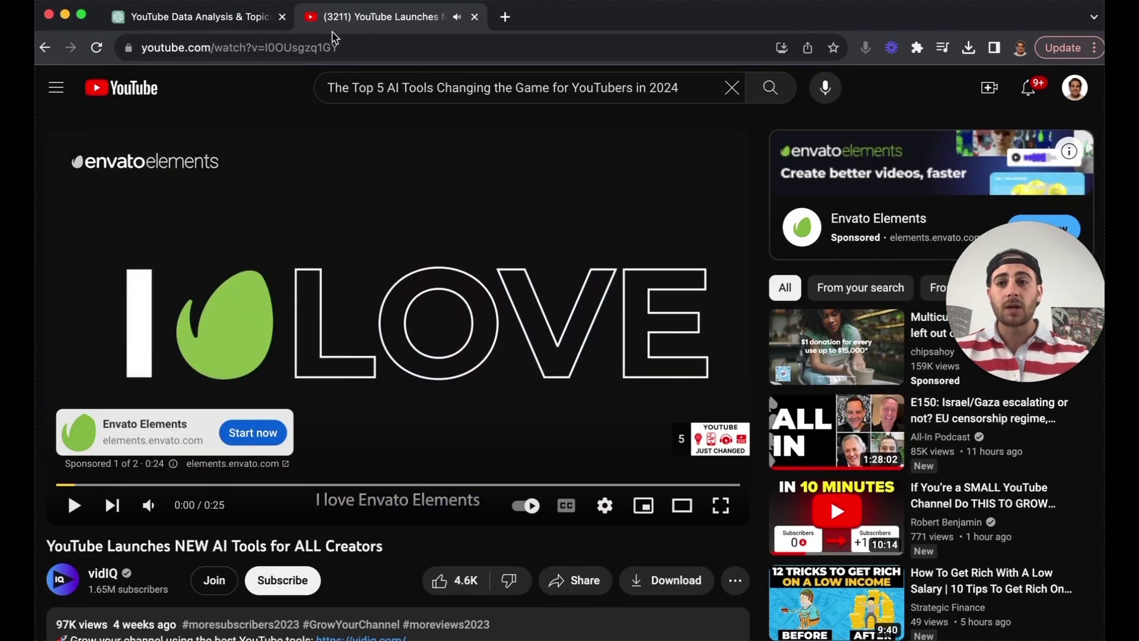
click(335, 38)
key(super+c)
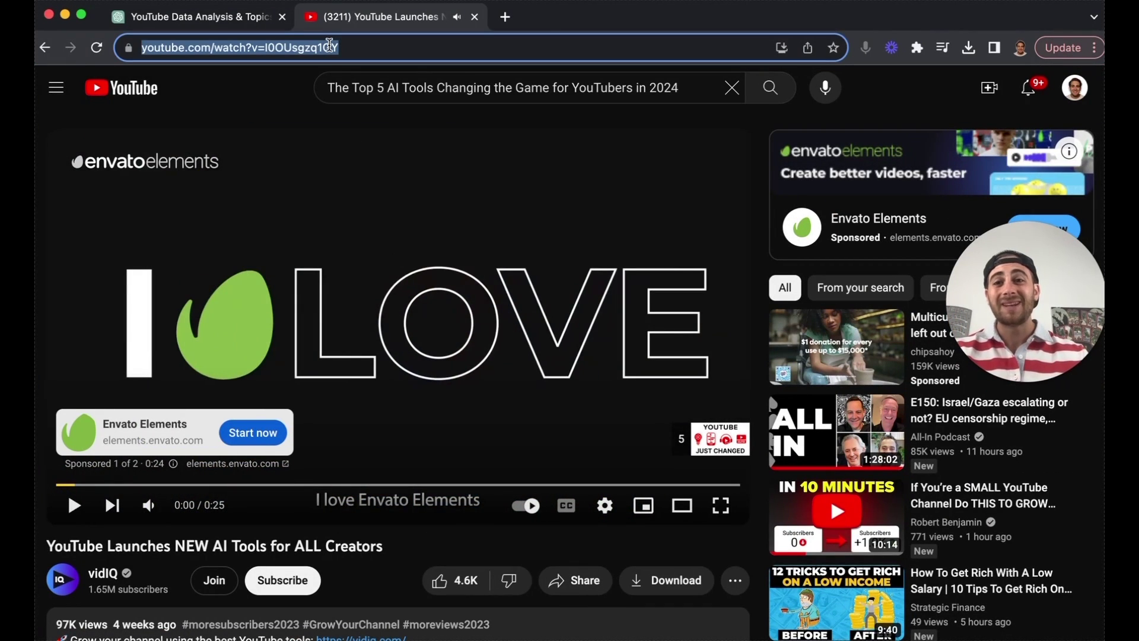
click(505, 17)
text(youtube)
key(BackSpace)
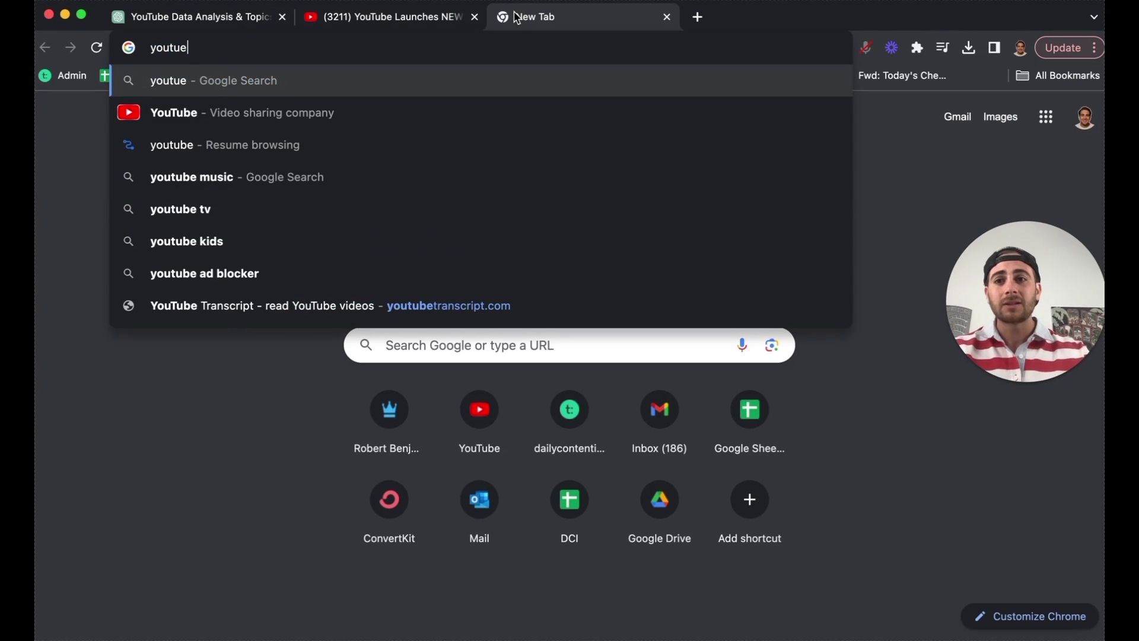
key(BackSpace)
key(BackSpace)
text(betra)
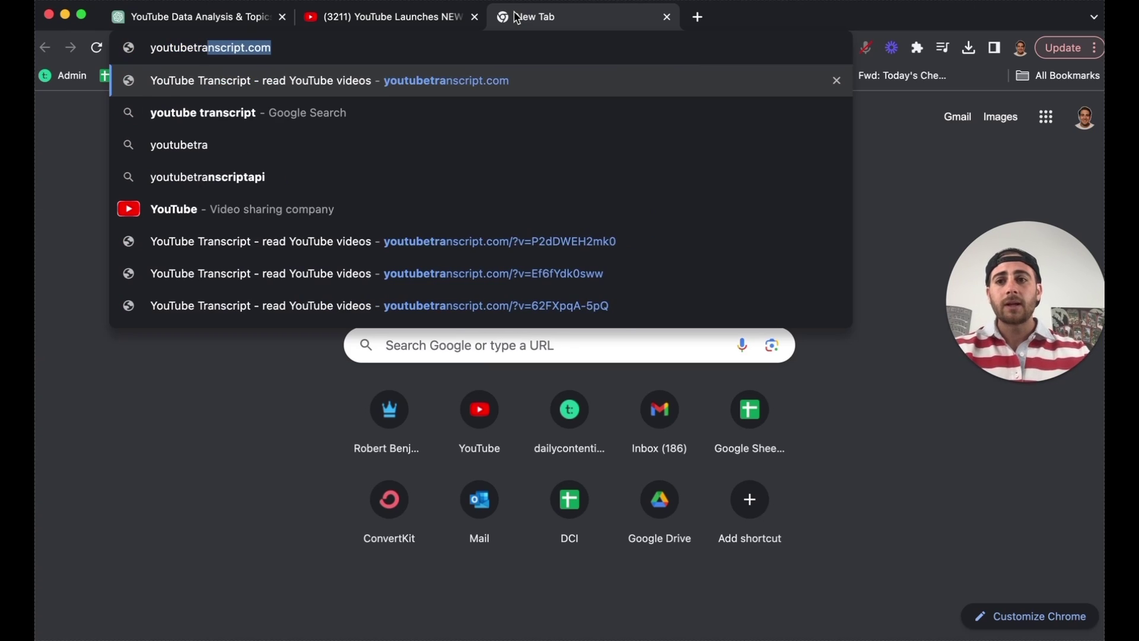
key(Return)
click(489, 377)
Paste the vidIQ video link, fetch its transcript, and copy the entire transcript
key(super+v)
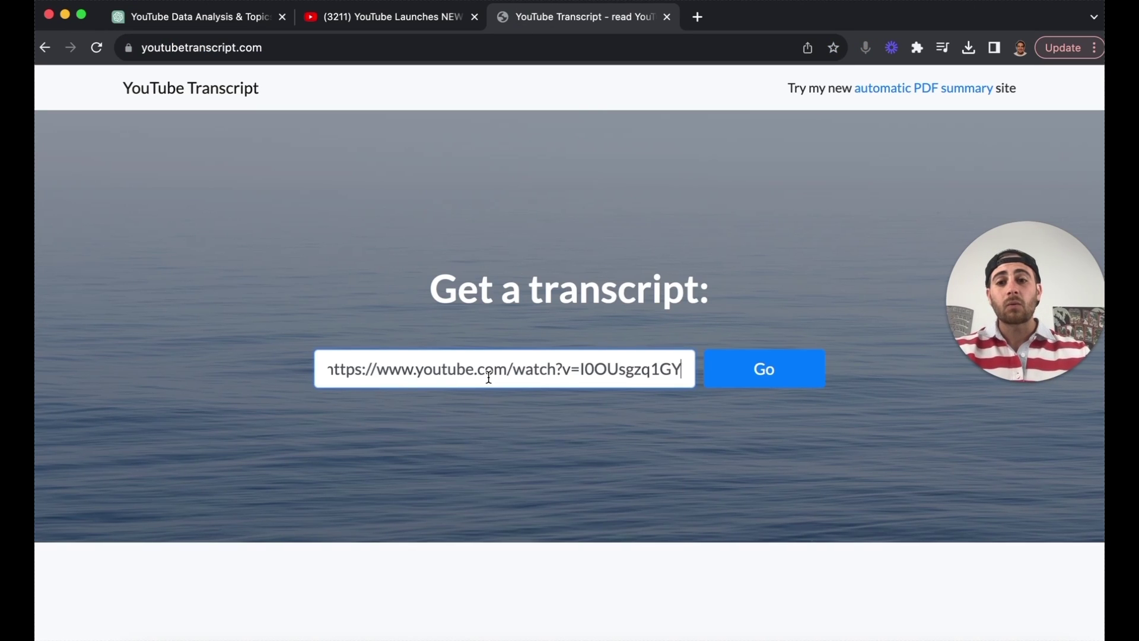
key(Return)
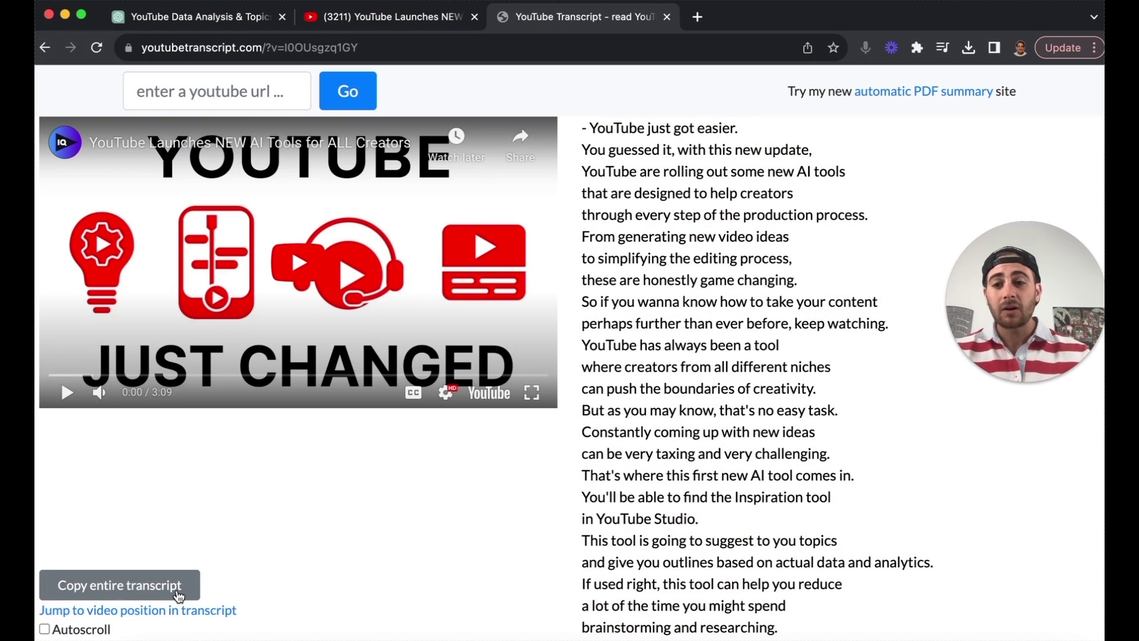
click(178, 594)
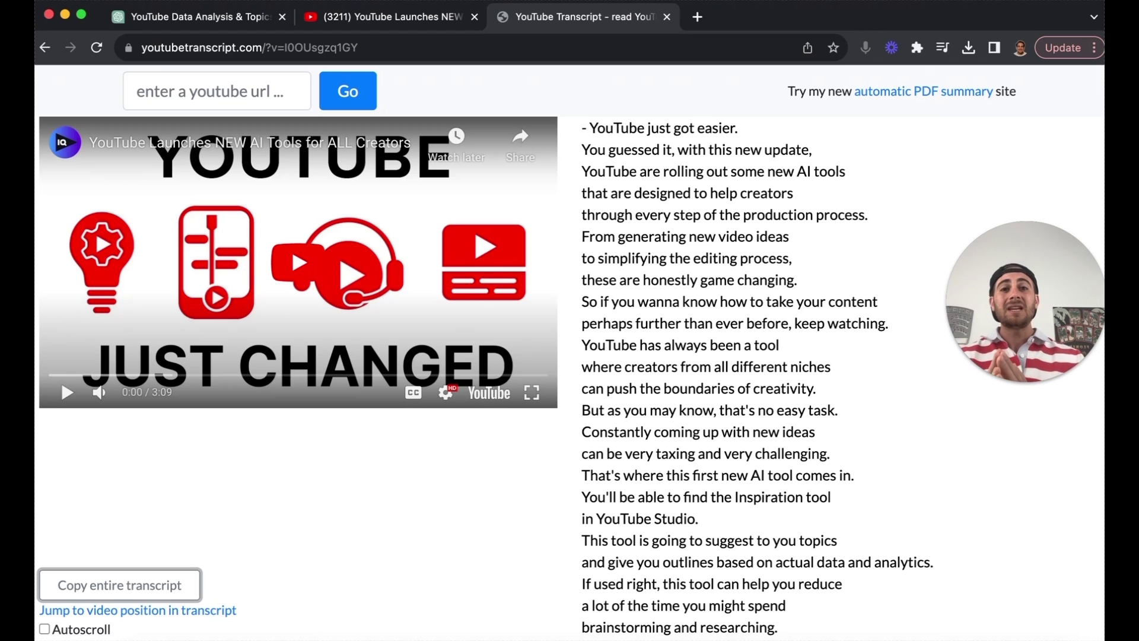
Scroll through ChatGPT's generated 8-minute AI tools script
click(196, 17)
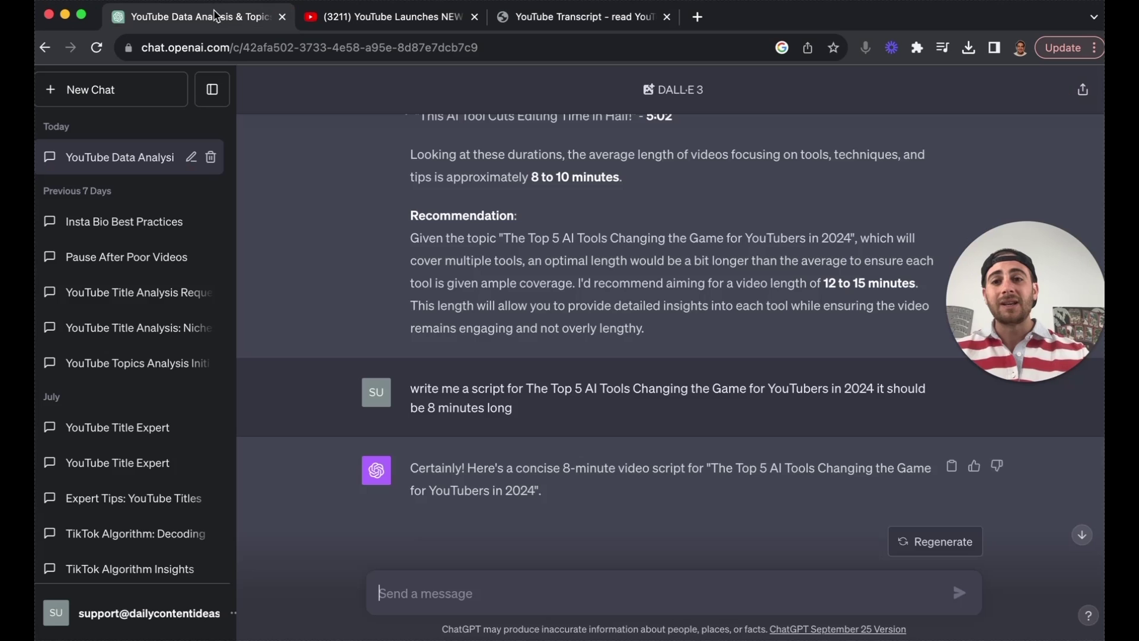
scroll(529, 319, down, 20)
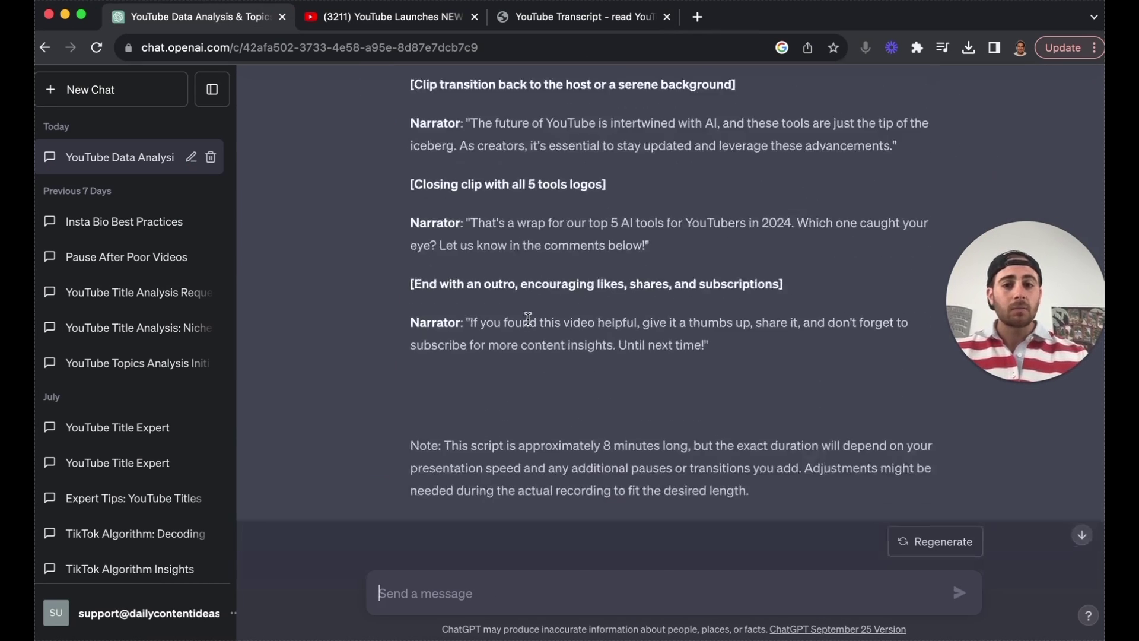
scroll(531, 325, up, 15)
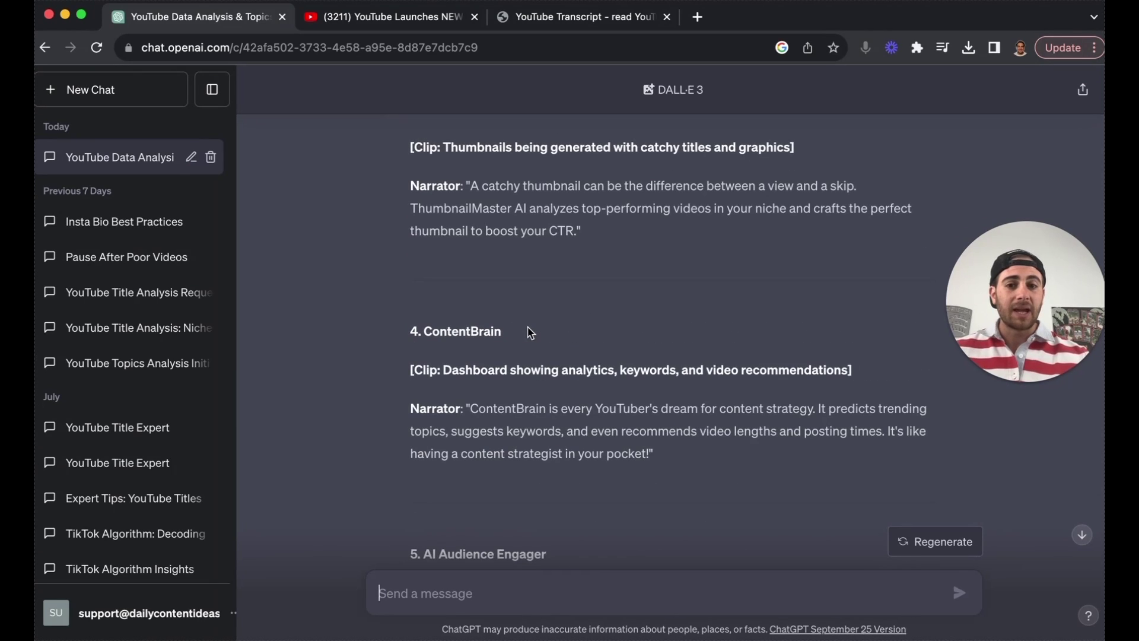
scroll(531, 332, up, 10)
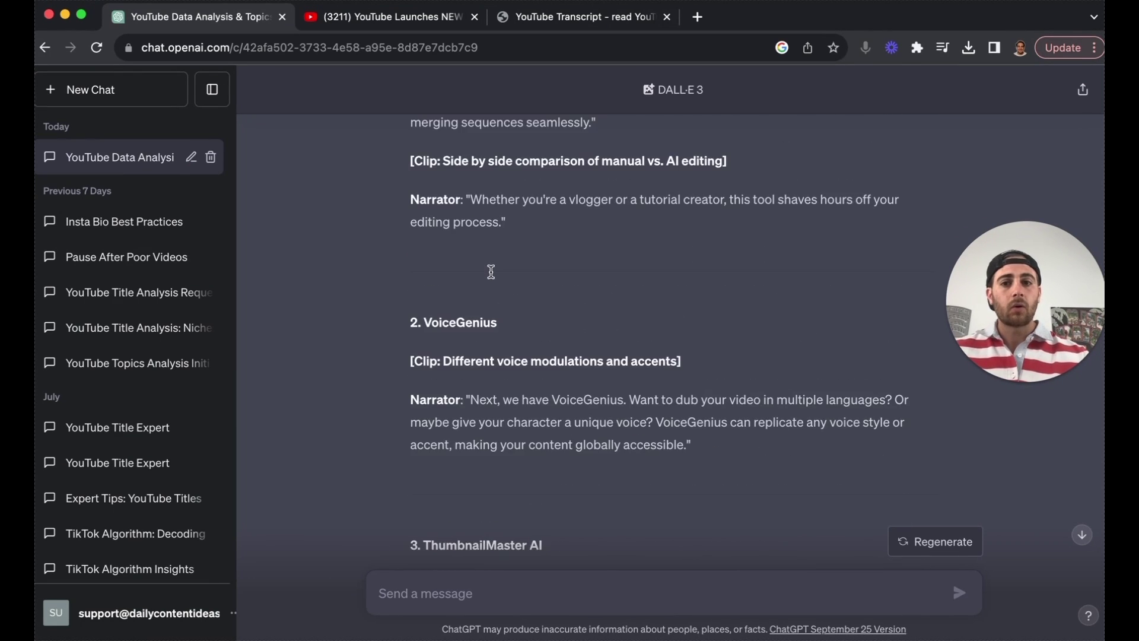
scroll(493, 277, up, 2)
scroll(493, 277, down, 8)
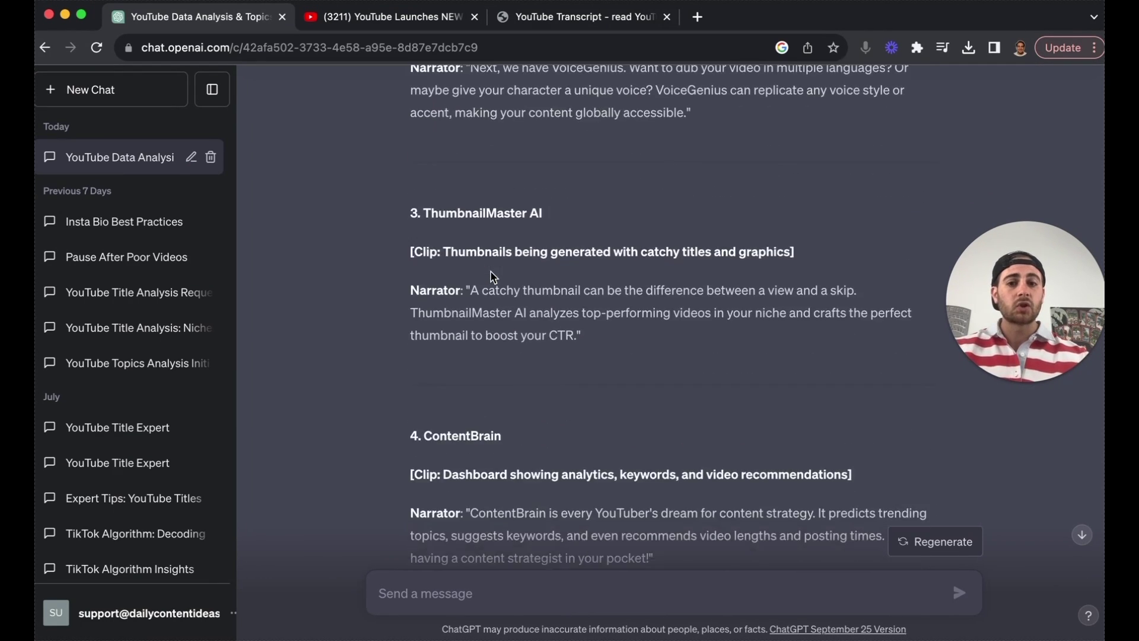
scroll(493, 277, down, 3)
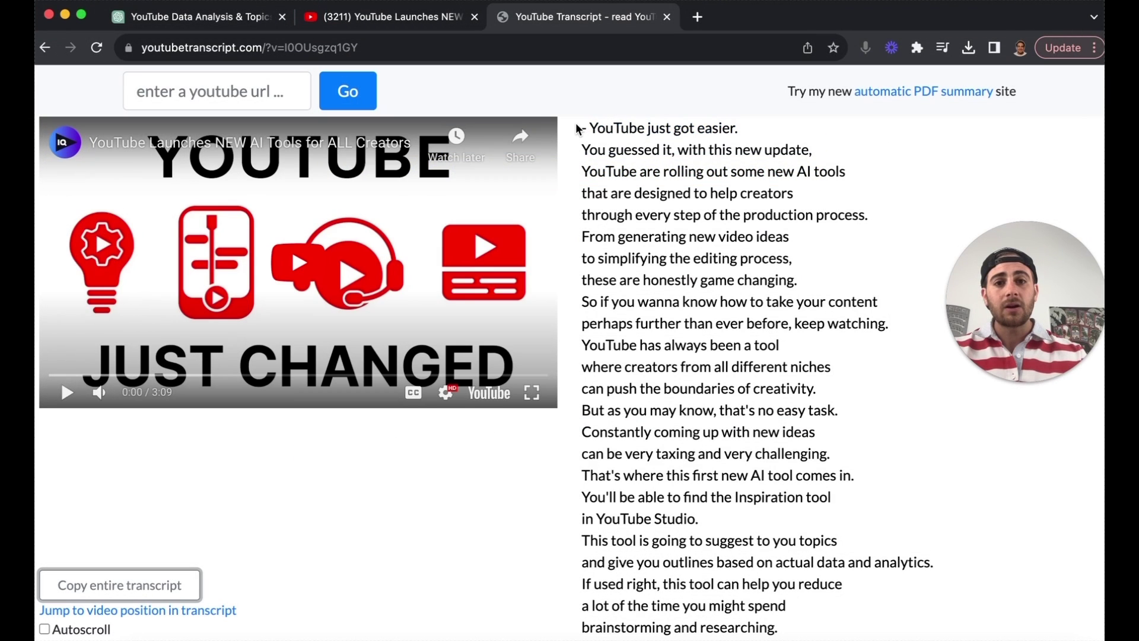
Send ChatGPT the competitor's opening hook, asking for a same-length improvement that keeps viewers watching
drag(573, 129, 813, 151)
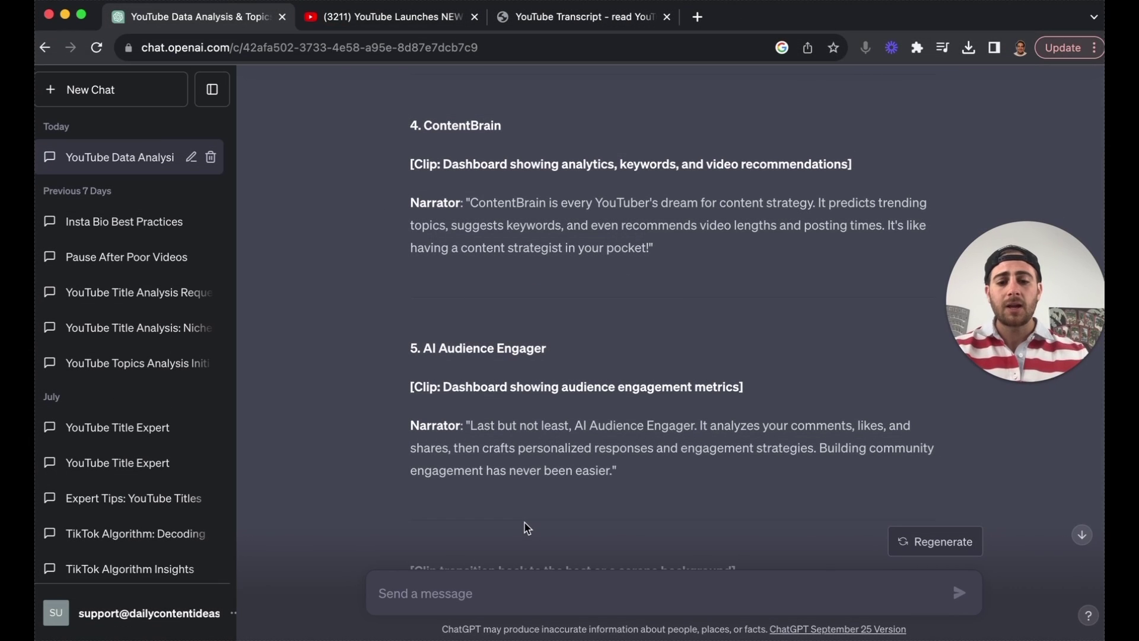
text(my competitors )
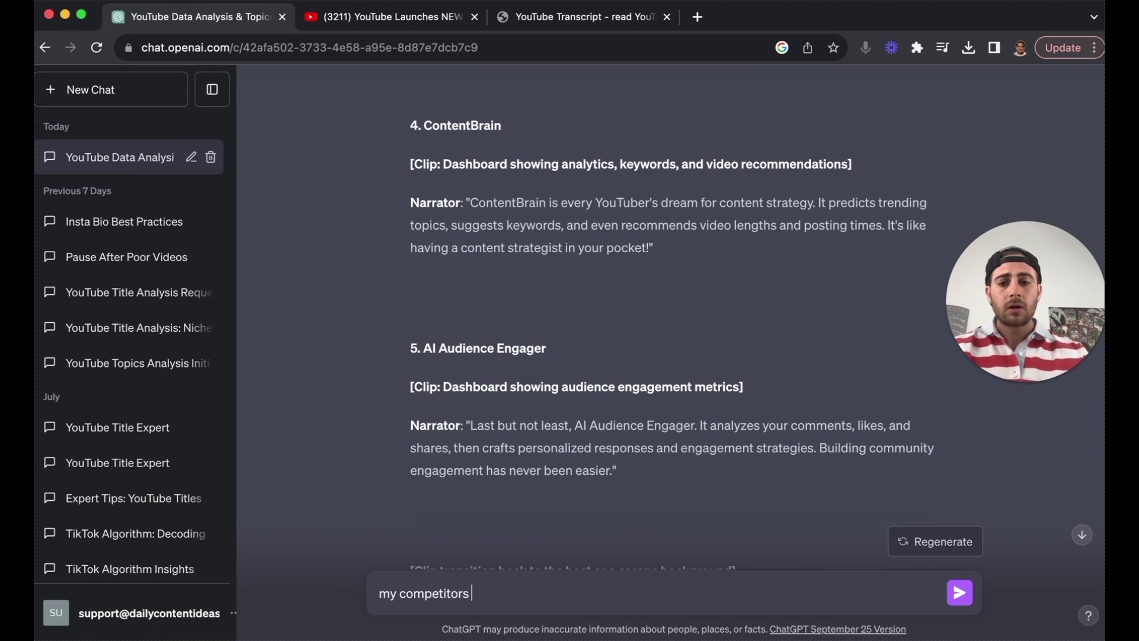
text(hook is this")
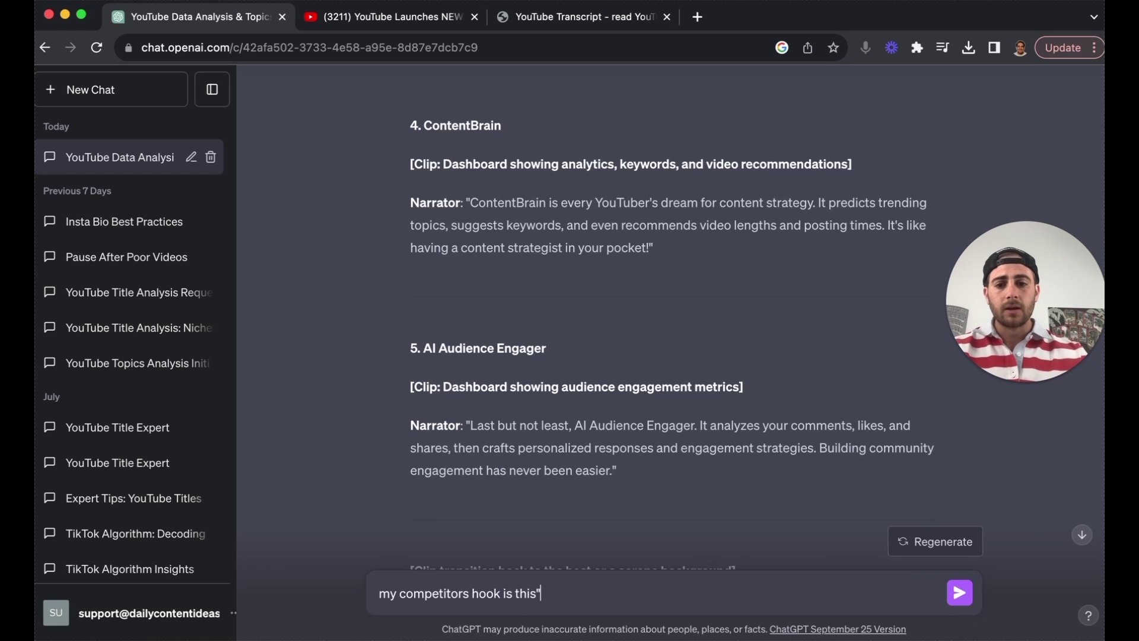
key(super+v)
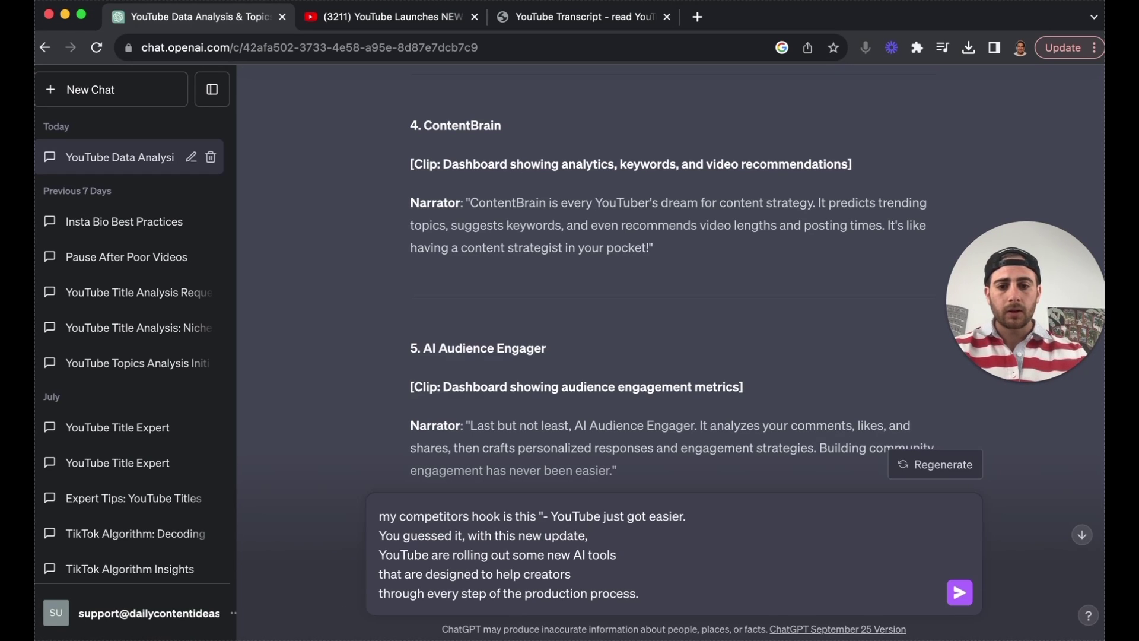
text(" how can you )
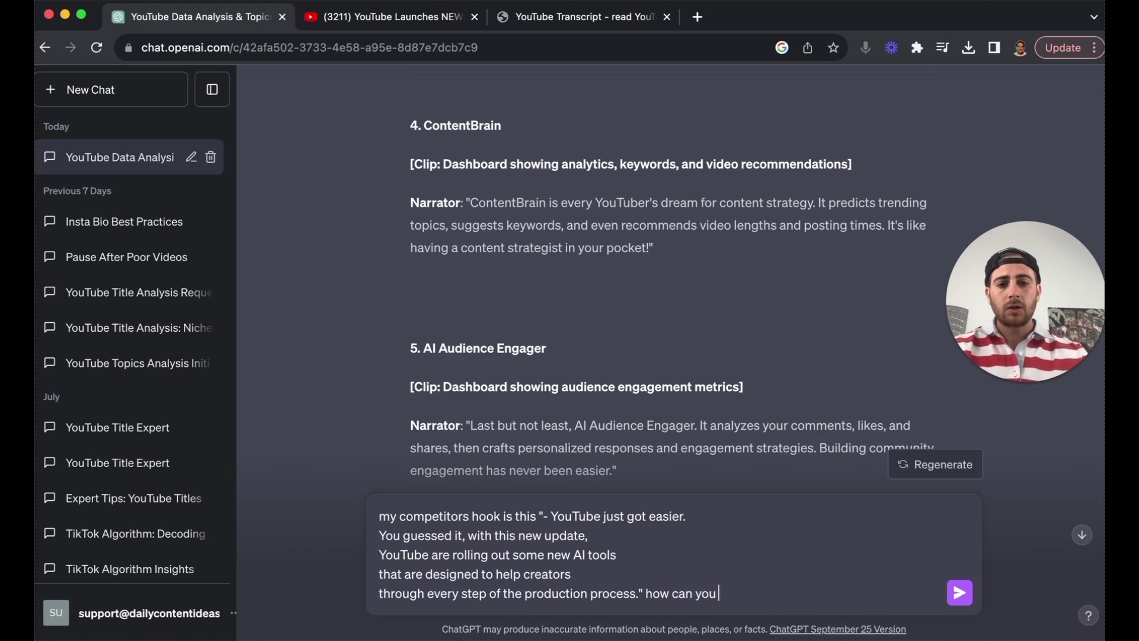
text(make it better - please make sure it's the same length.)
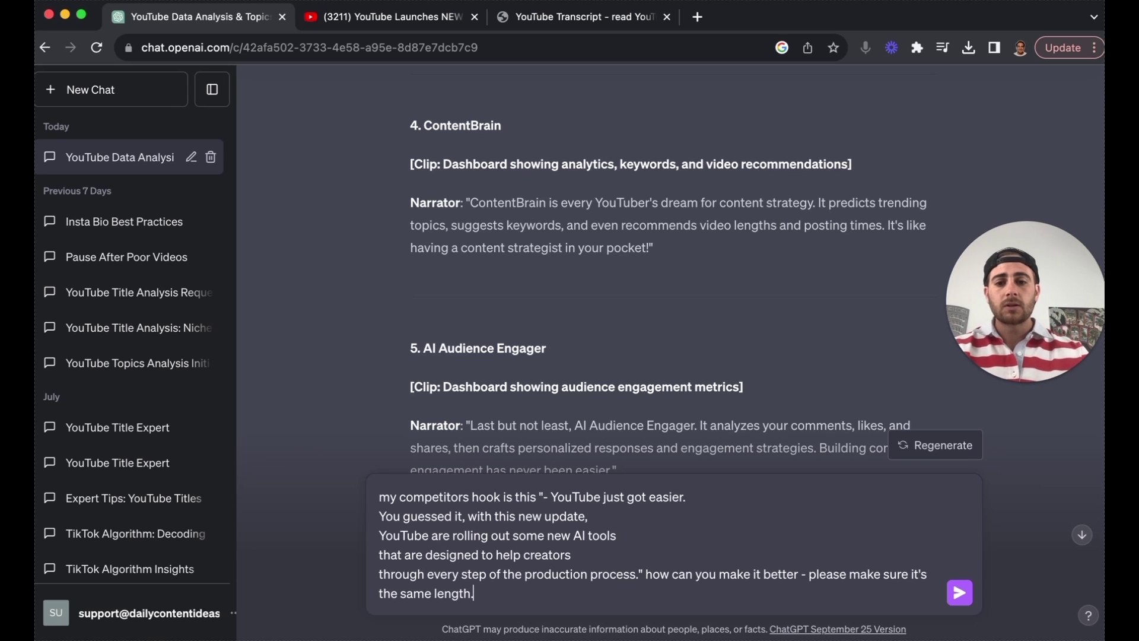
key(BackSpace)
text(, but it should)
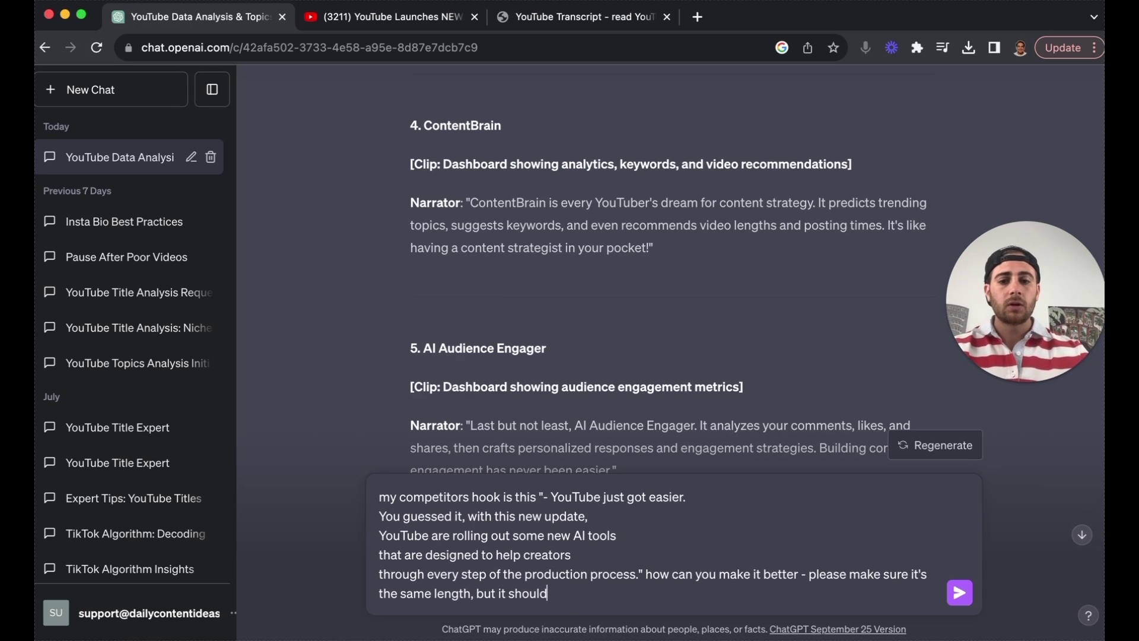
text( make the viewer want)
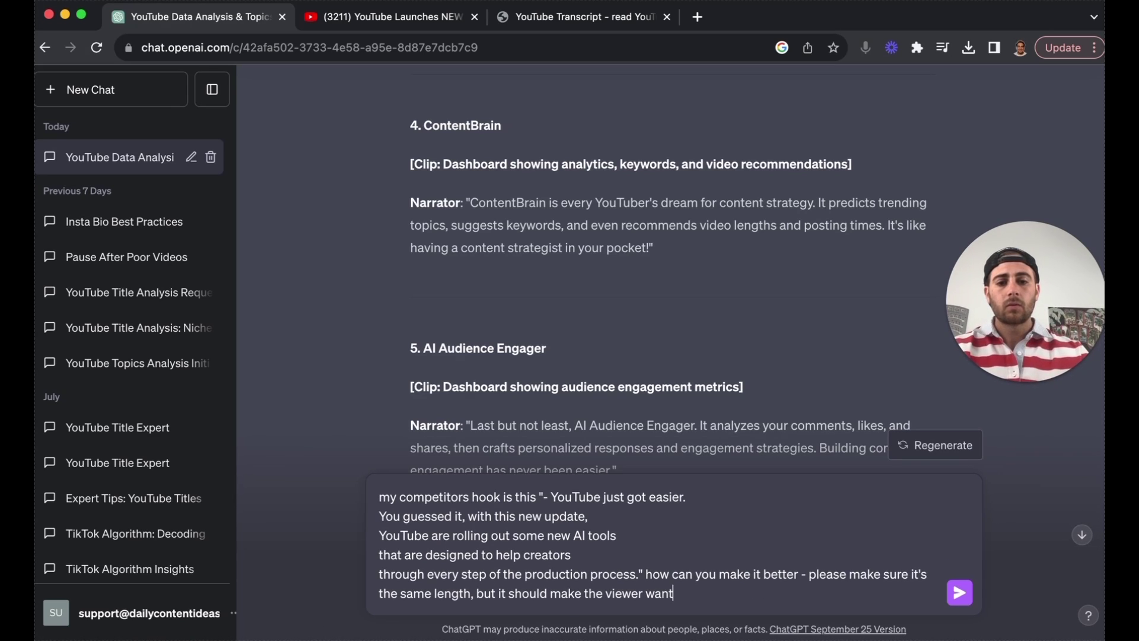
text( to watch t)
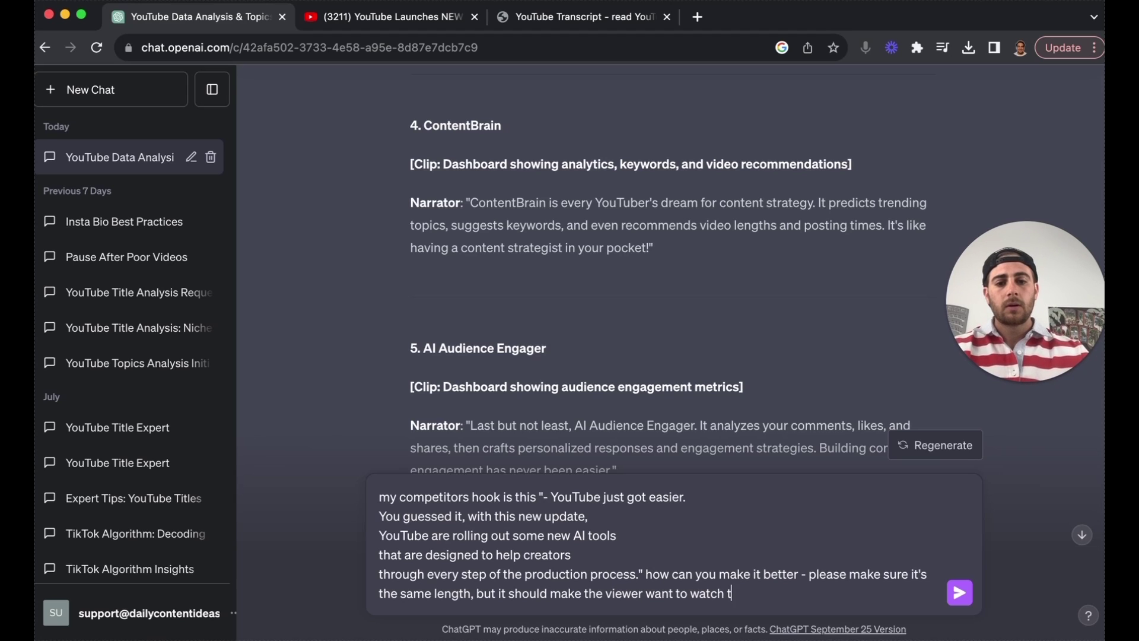
text(he video more than this script doe)
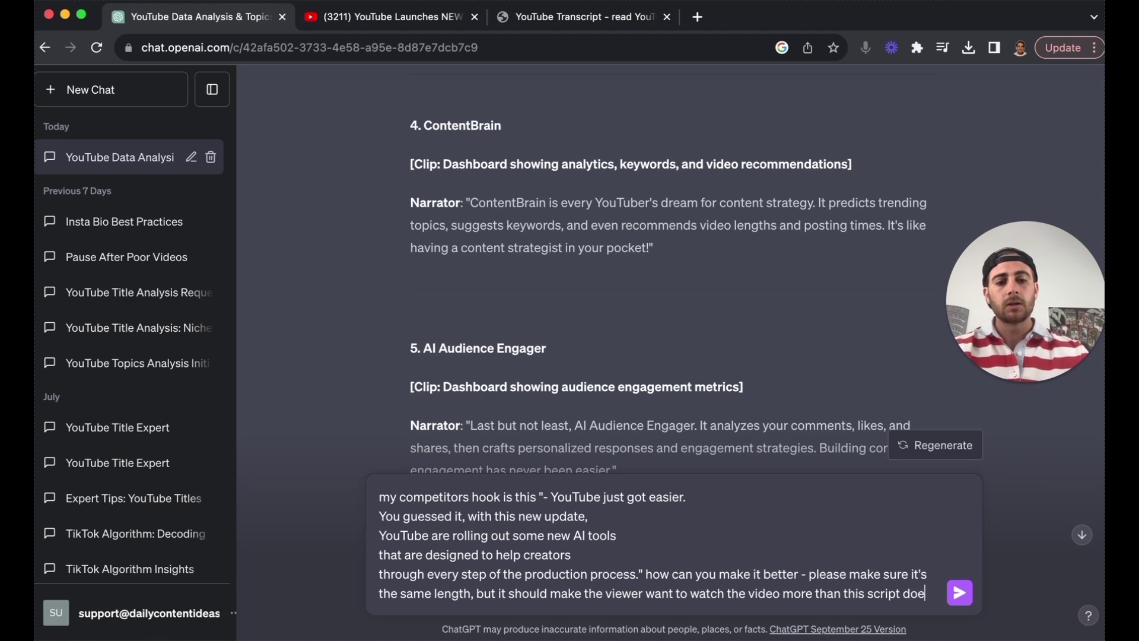
text(s)
key(Return)
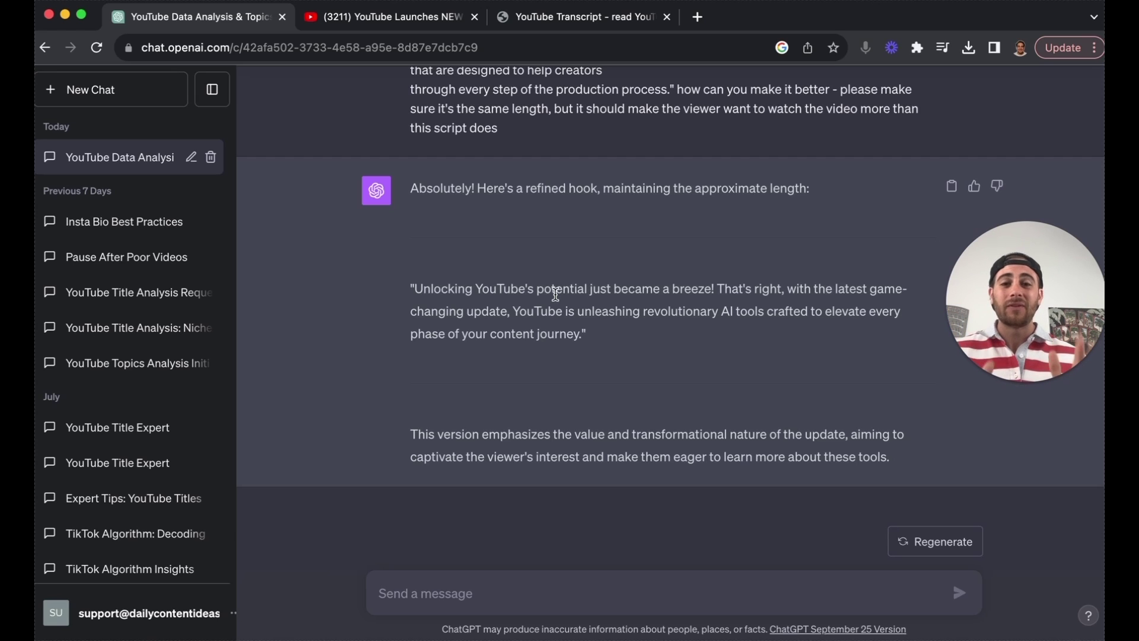
Scroll through the refined hook starting 'Unlocking YouTube's potential just became a breeze!'
scroll(556, 293, up, 3)
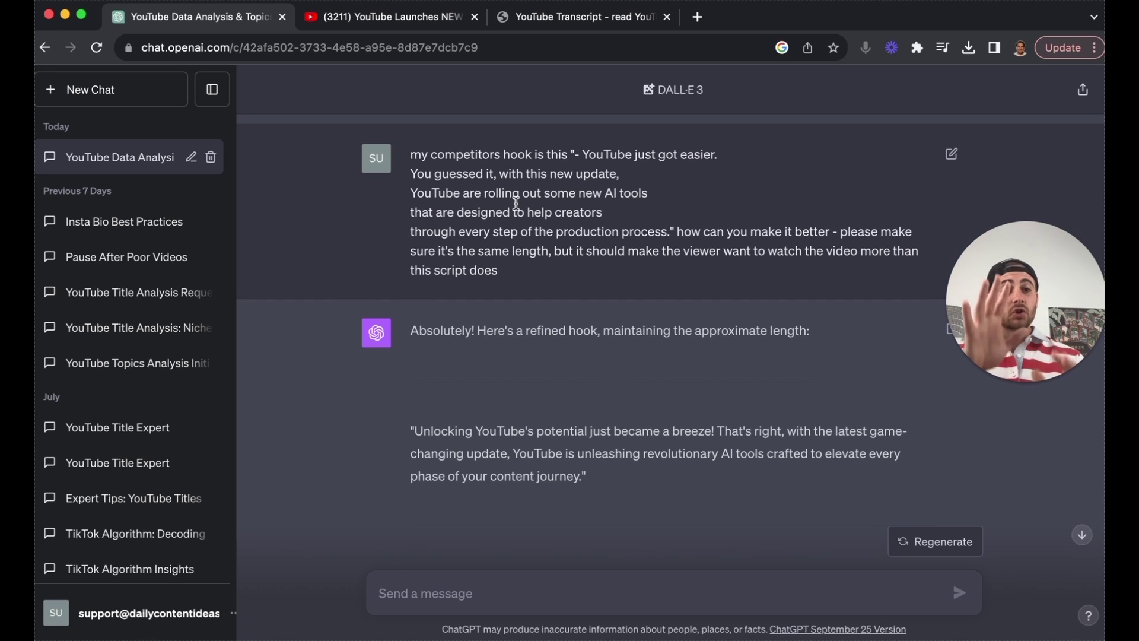
scroll(518, 207, down, 3)
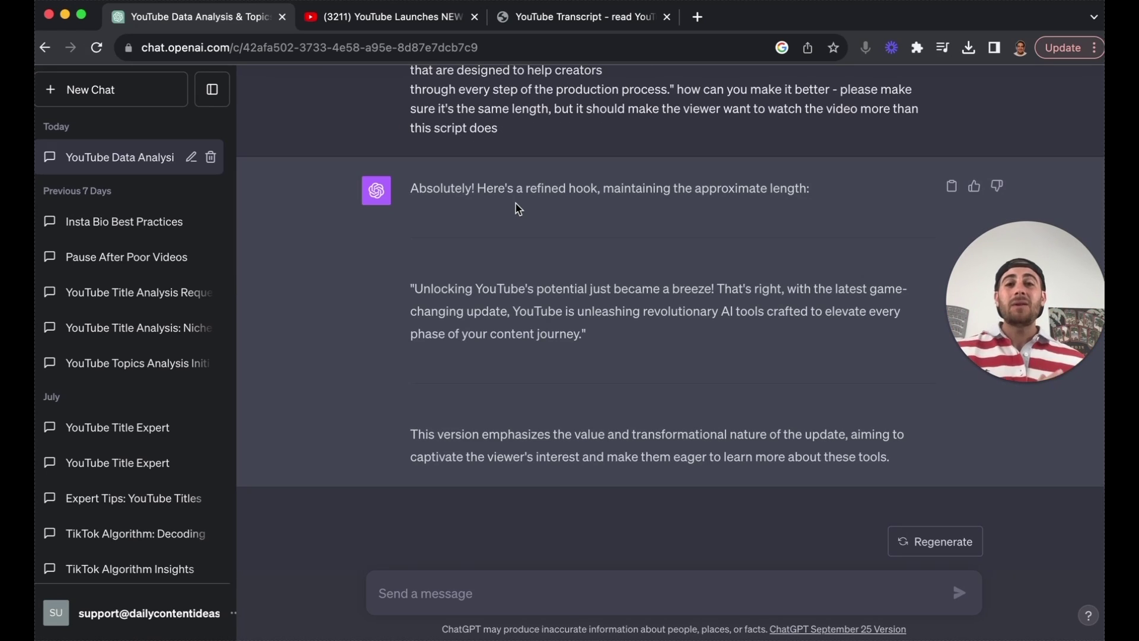